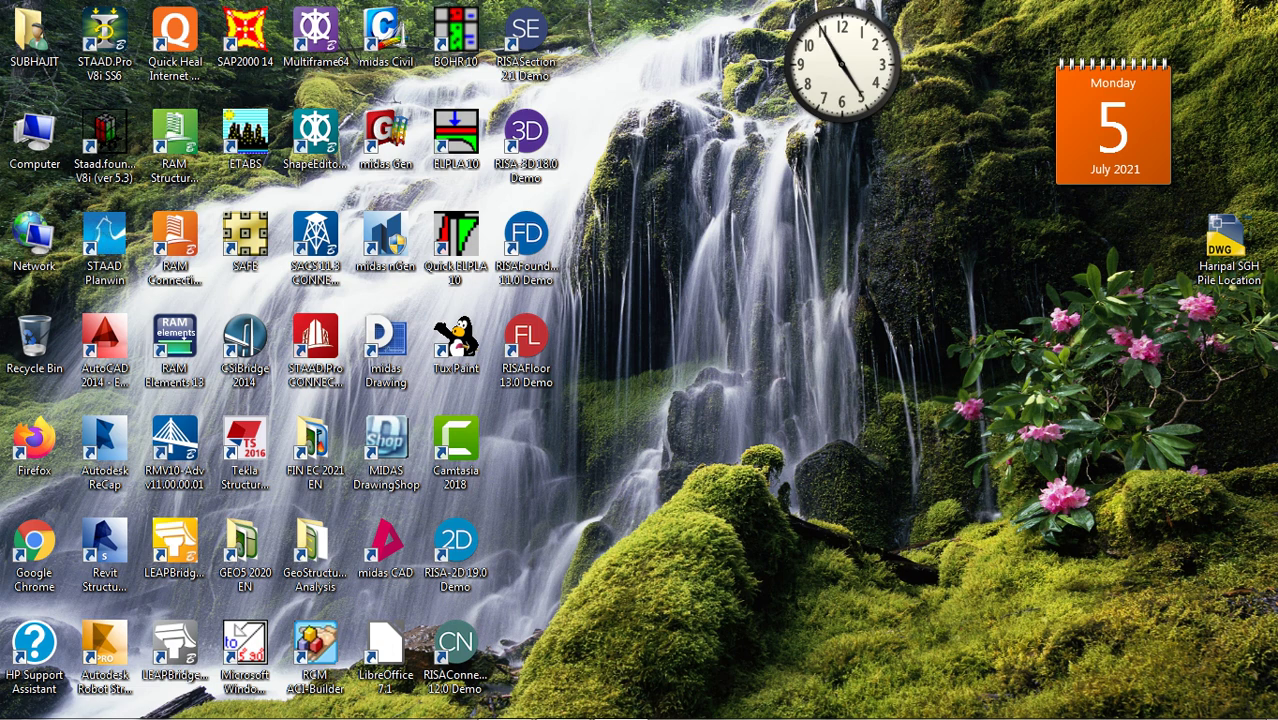
# Generate a Bay Frame prototype in the Structure Wizard, 12 m long, 15 m high and 12 m wide, with 4, 5 and 4 bays
pyautogui.moveTo(605, 717)
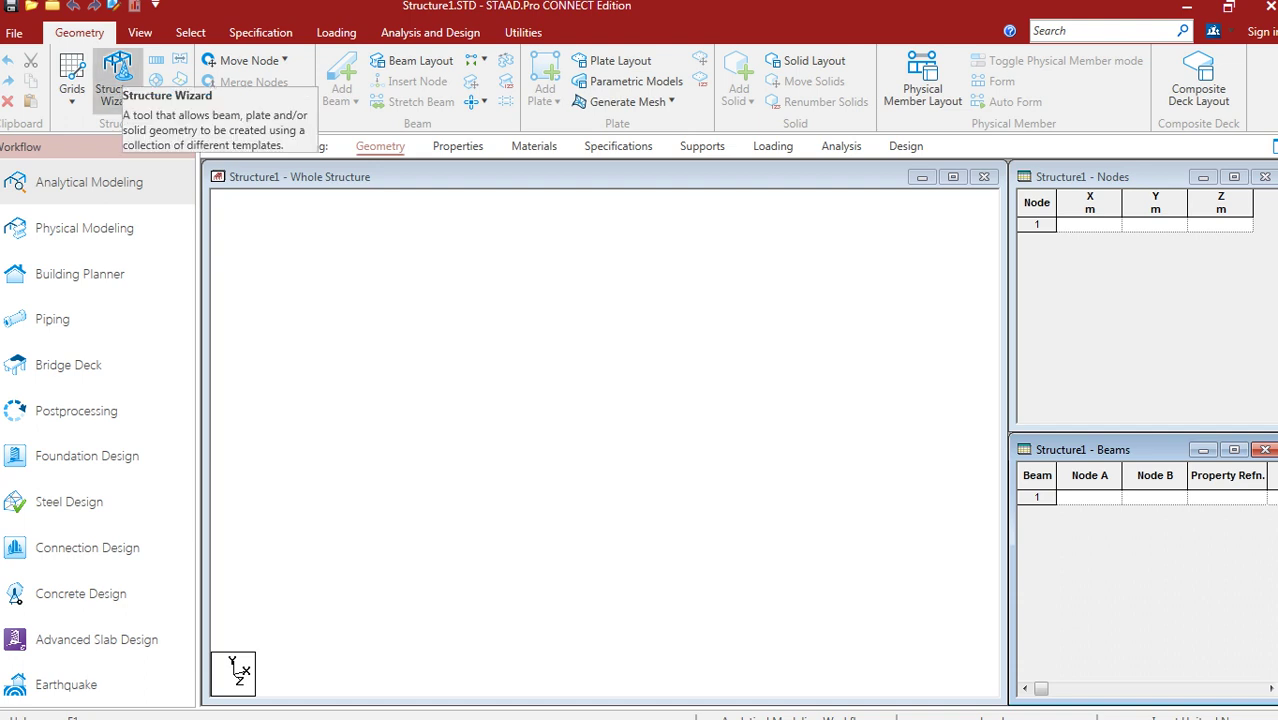
pyautogui.click(119, 72)
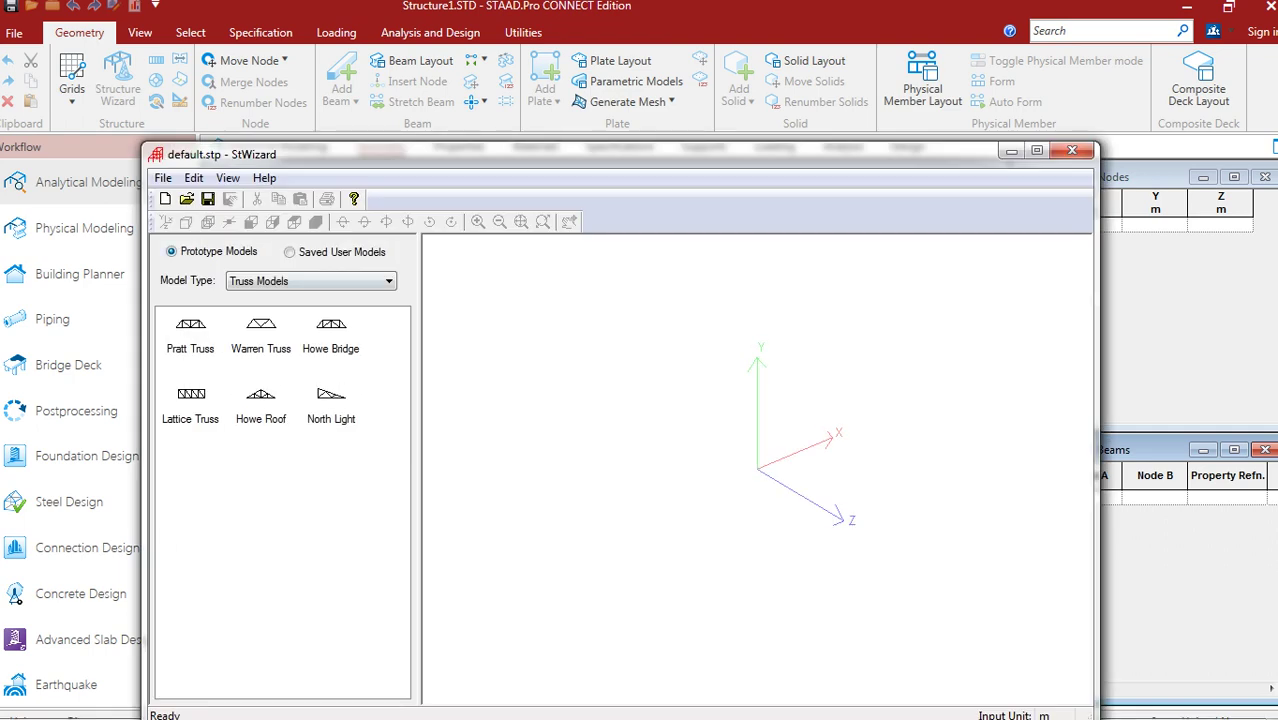
pyautogui.click(389, 281)
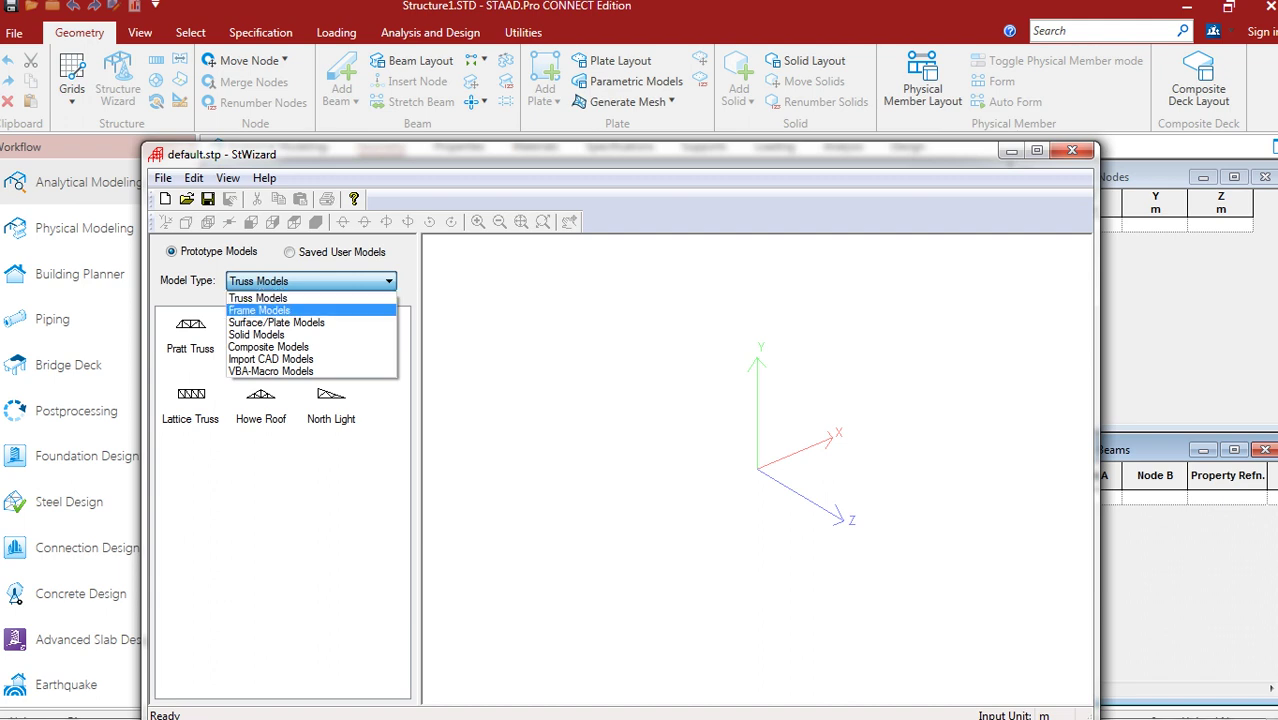
pyautogui.click(300, 309)
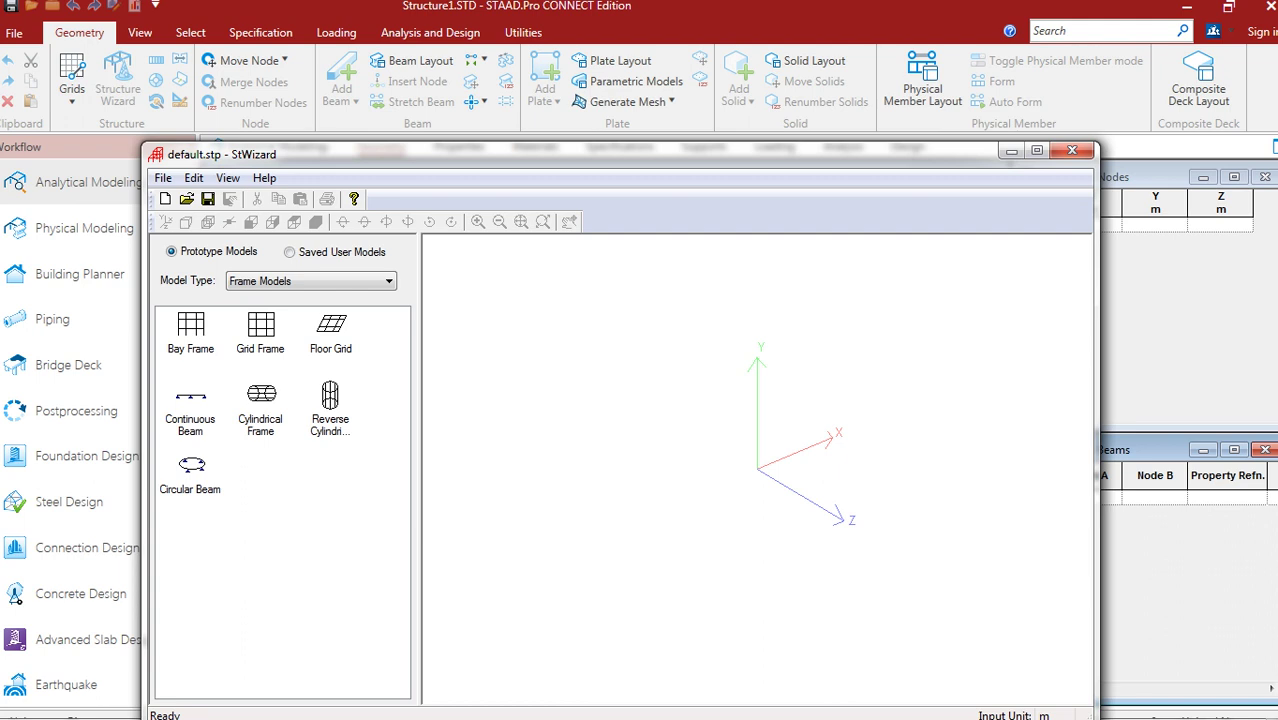
pyautogui.doubleClick(191, 331)
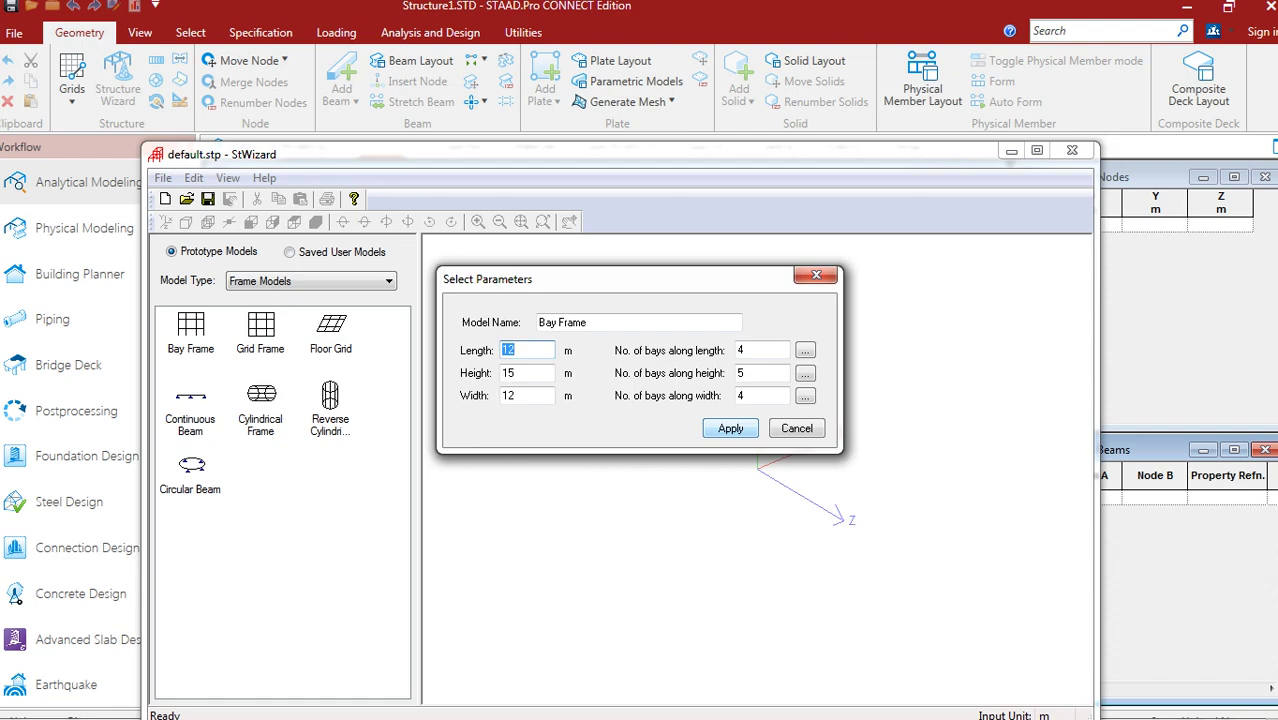
pyautogui.press('Return')
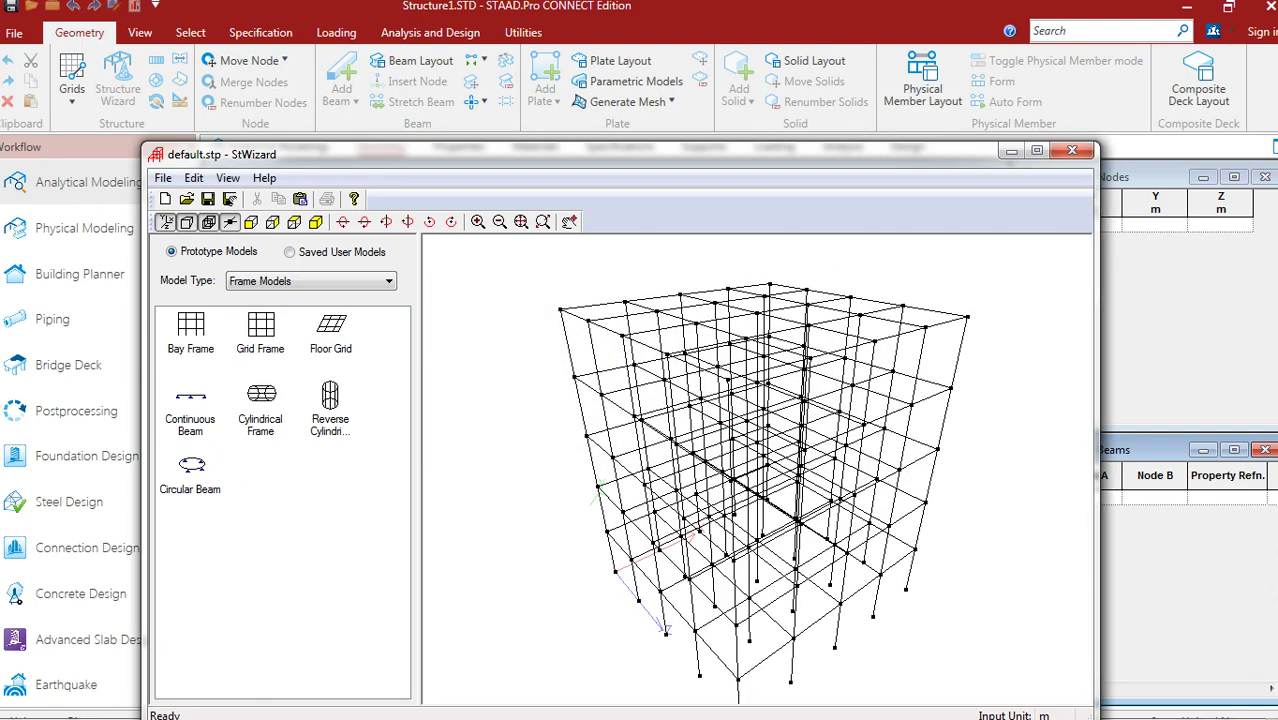
# Merge the bay frame prototype into the STAAD.Pro model with X, Y and Z offsets of 0 m
pyautogui.moveTo(620, 154); pyautogui.dragTo(596, 62)
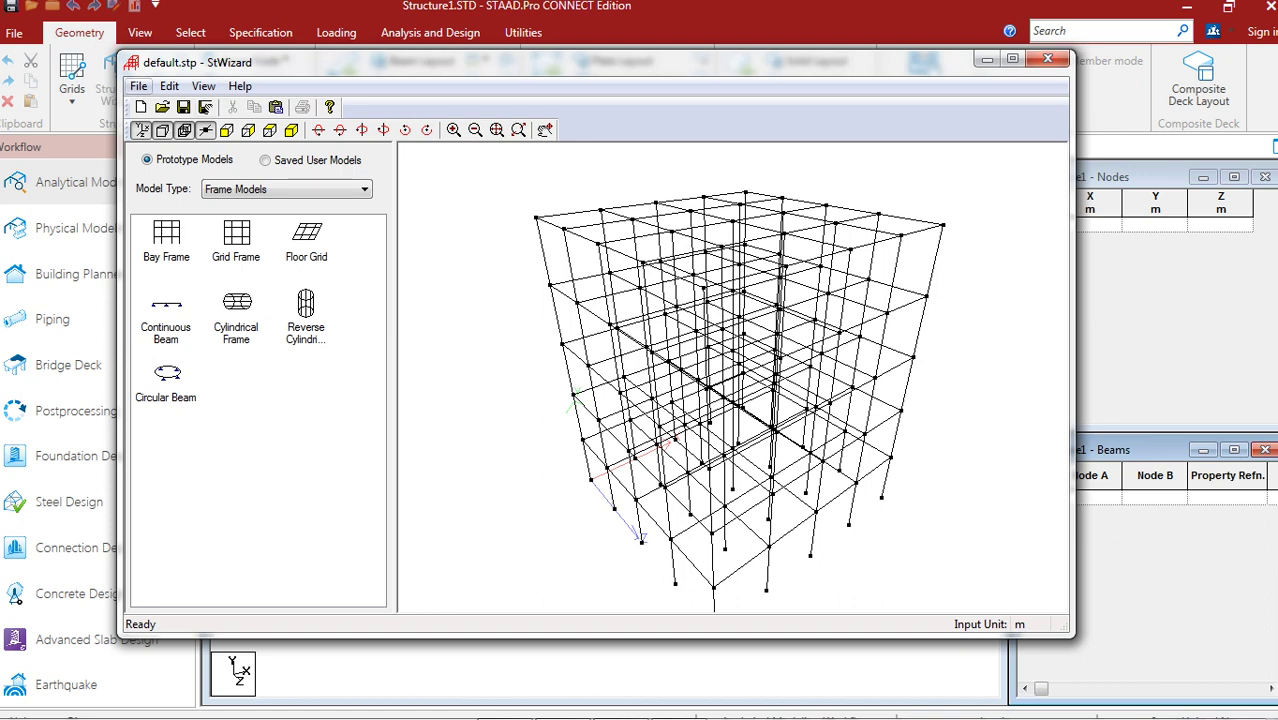
pyautogui.click(138, 86)
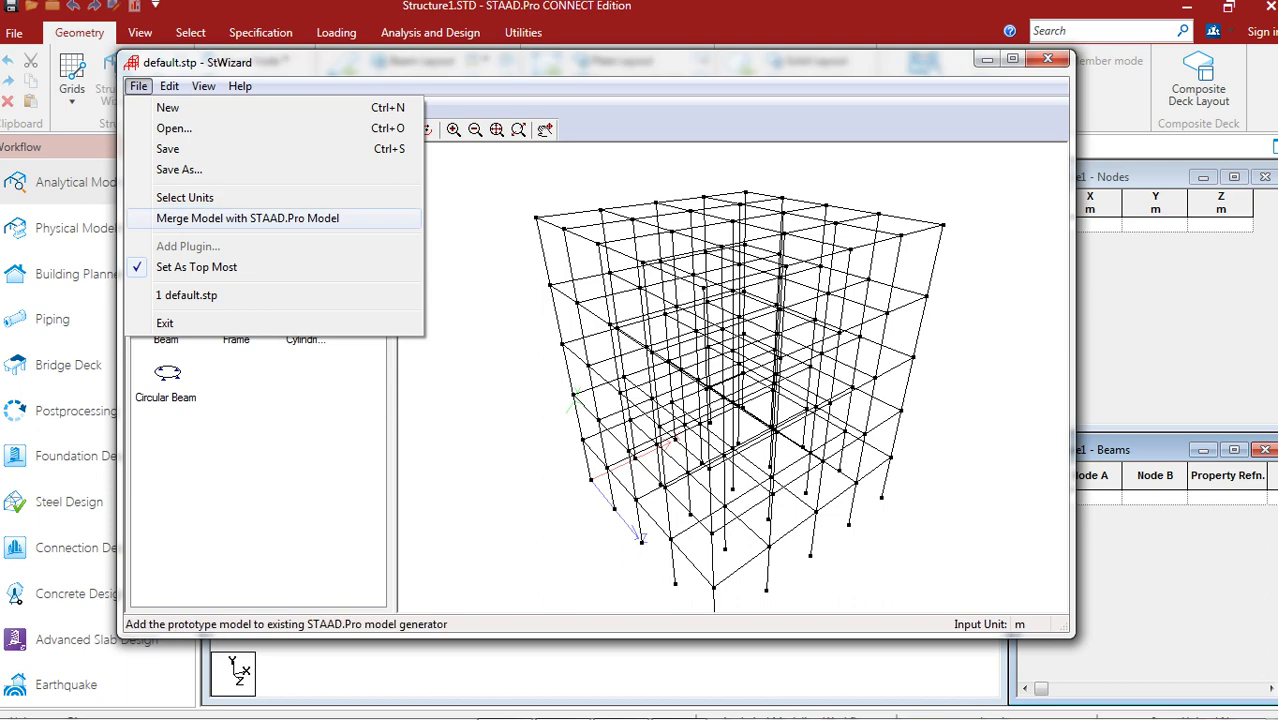
pyautogui.click(247, 218)
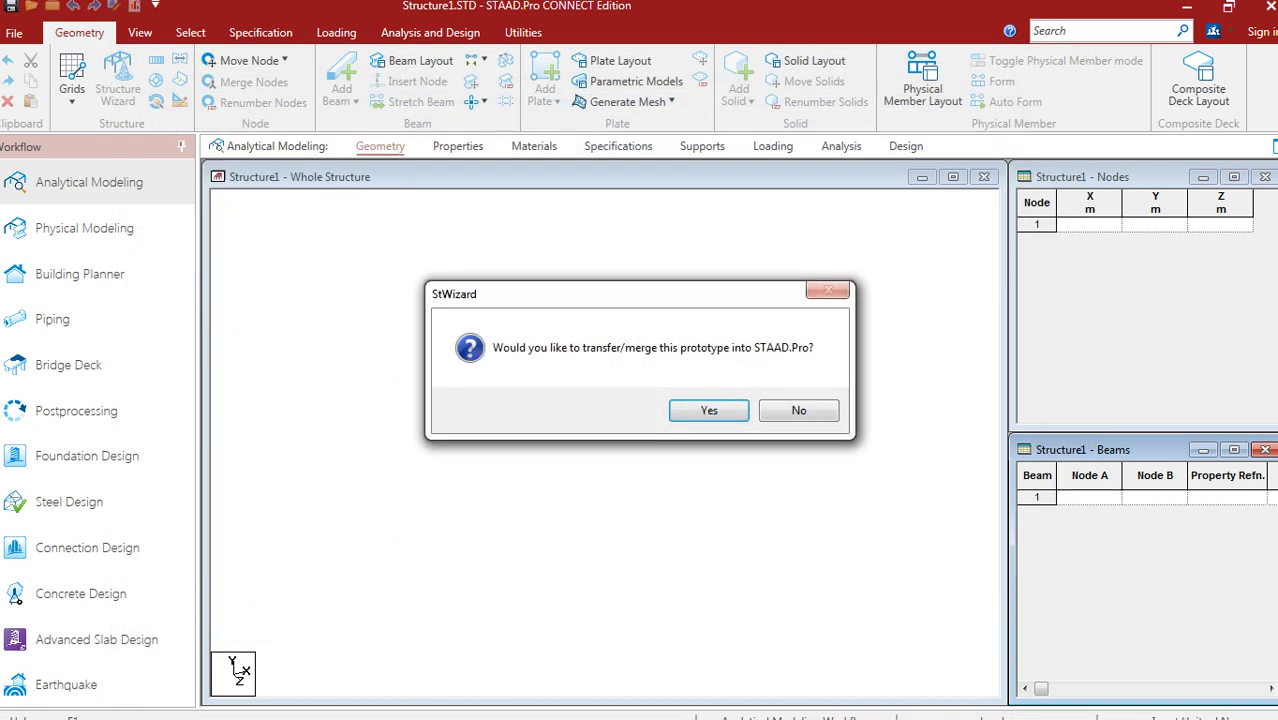
pyautogui.click(709, 411)
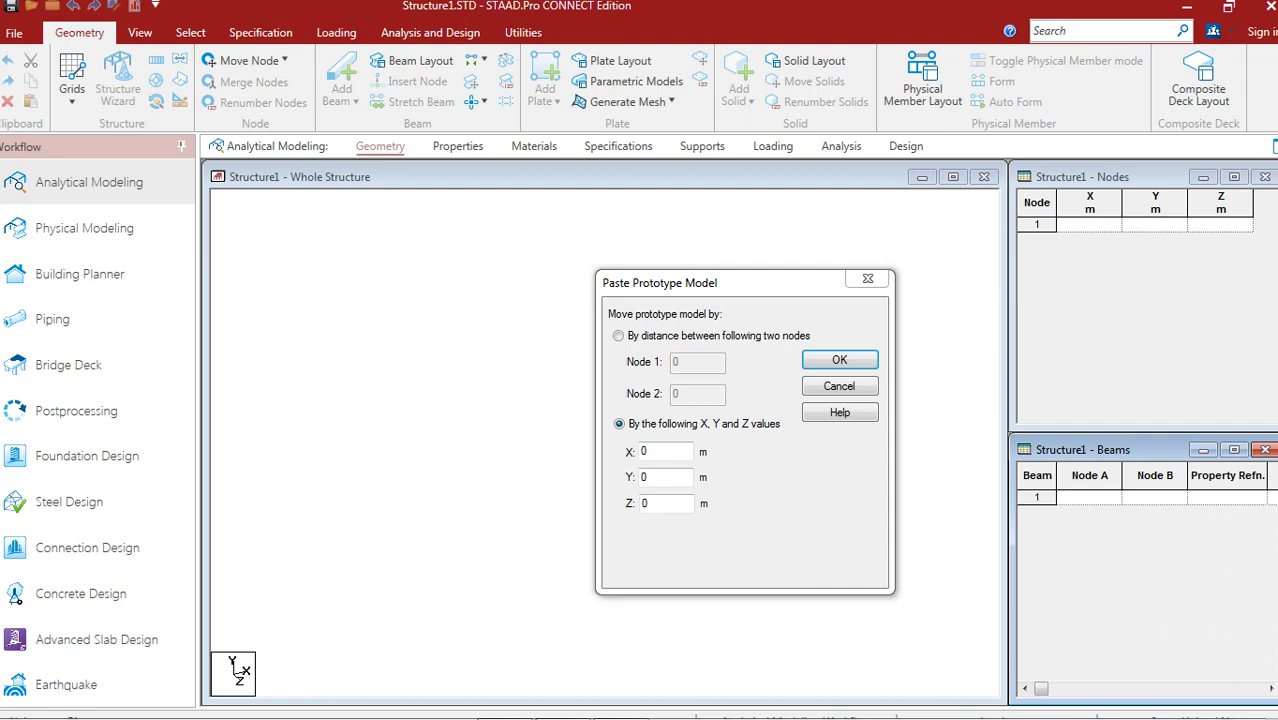
pyautogui.press('Return')
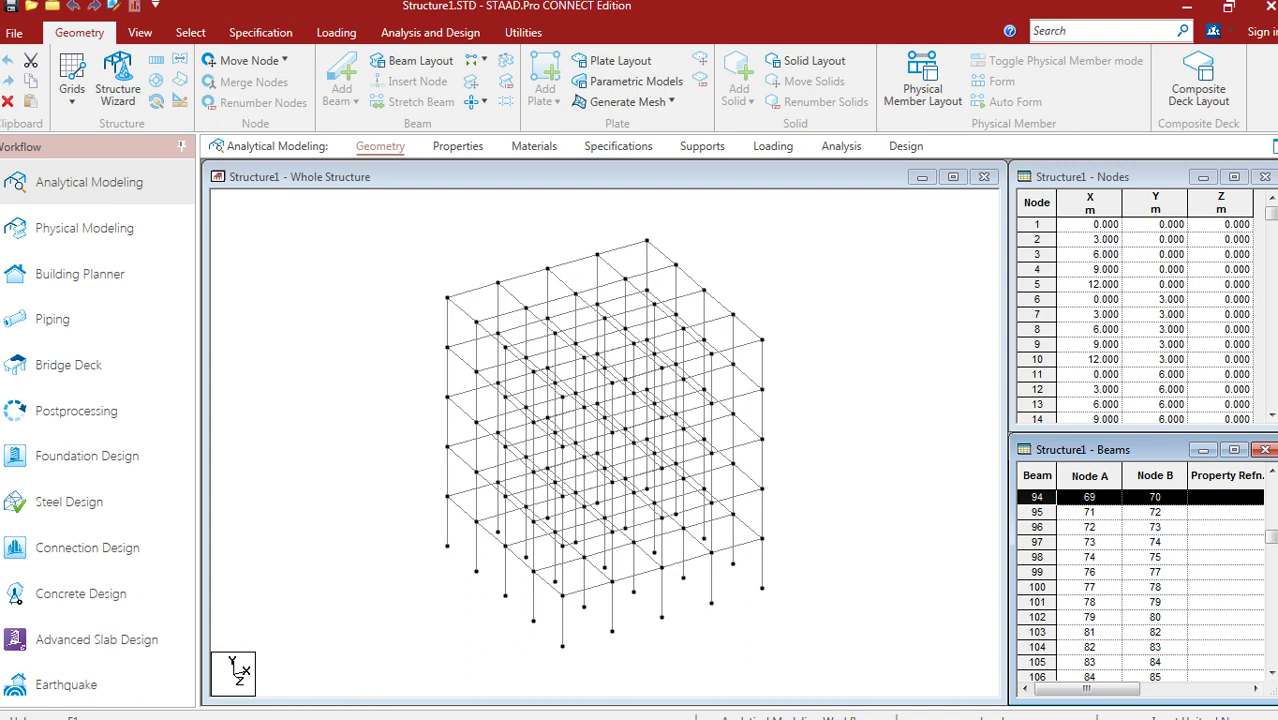
pyautogui.click(846, 300)
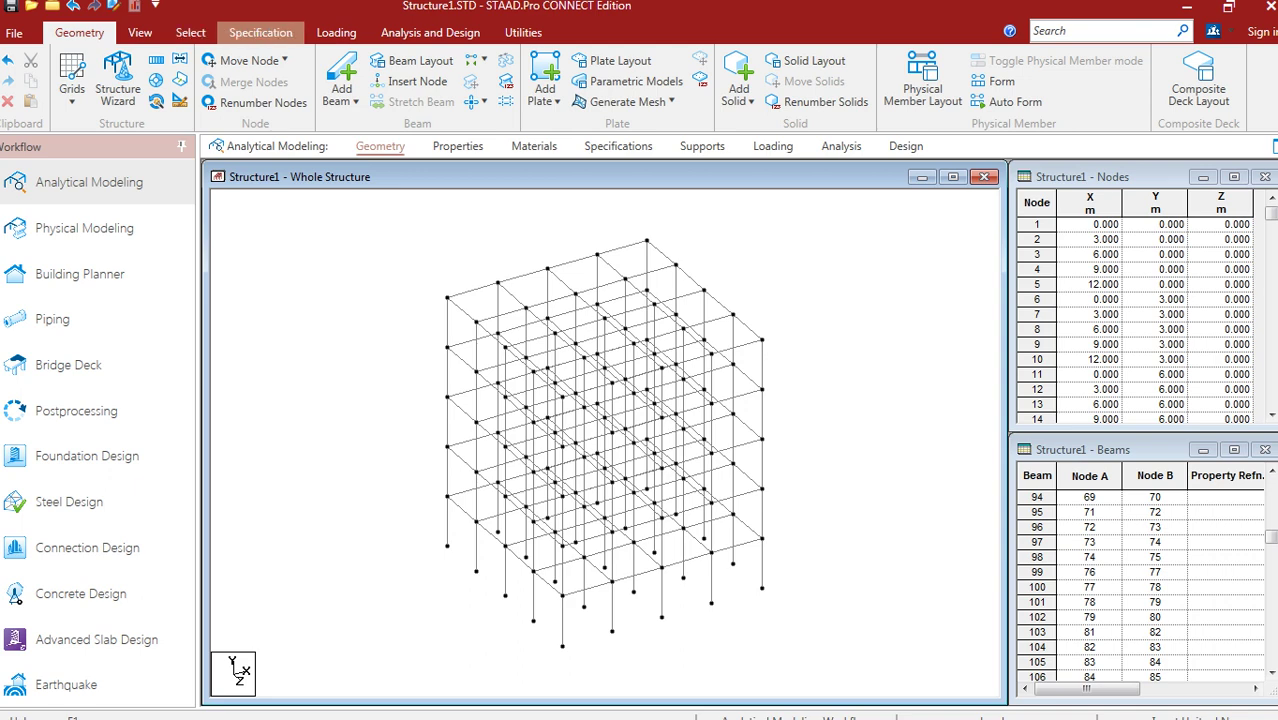
# Define a rectangular concrete section property with YD 0.3 m and ZD 0.3 m
pyautogui.click(260, 32)
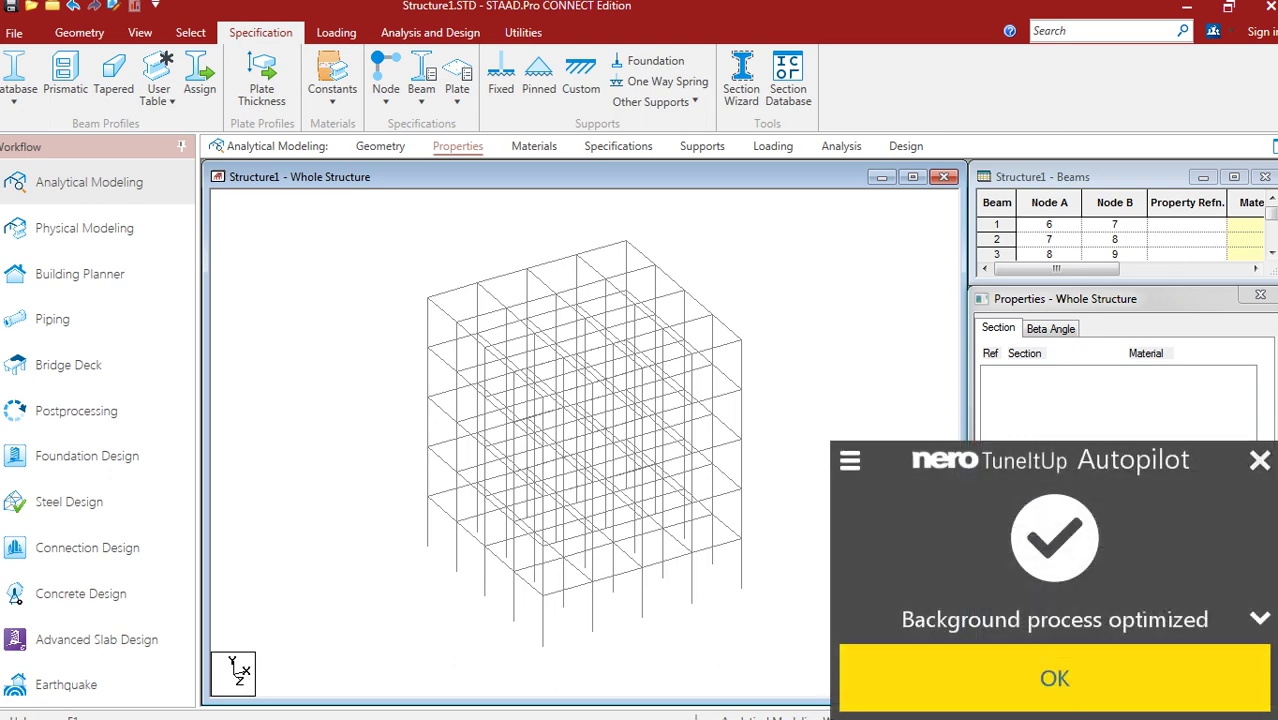
pyautogui.click(1221, 533)
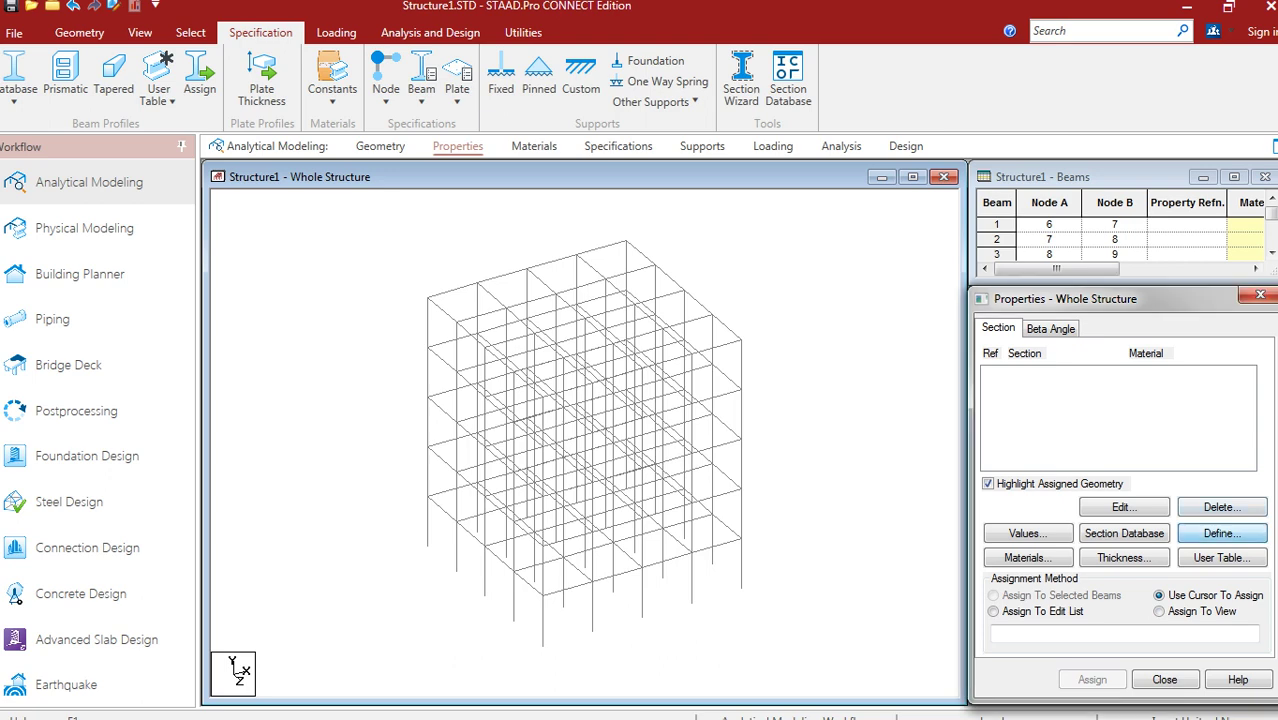
pyautogui.click(473, 288)
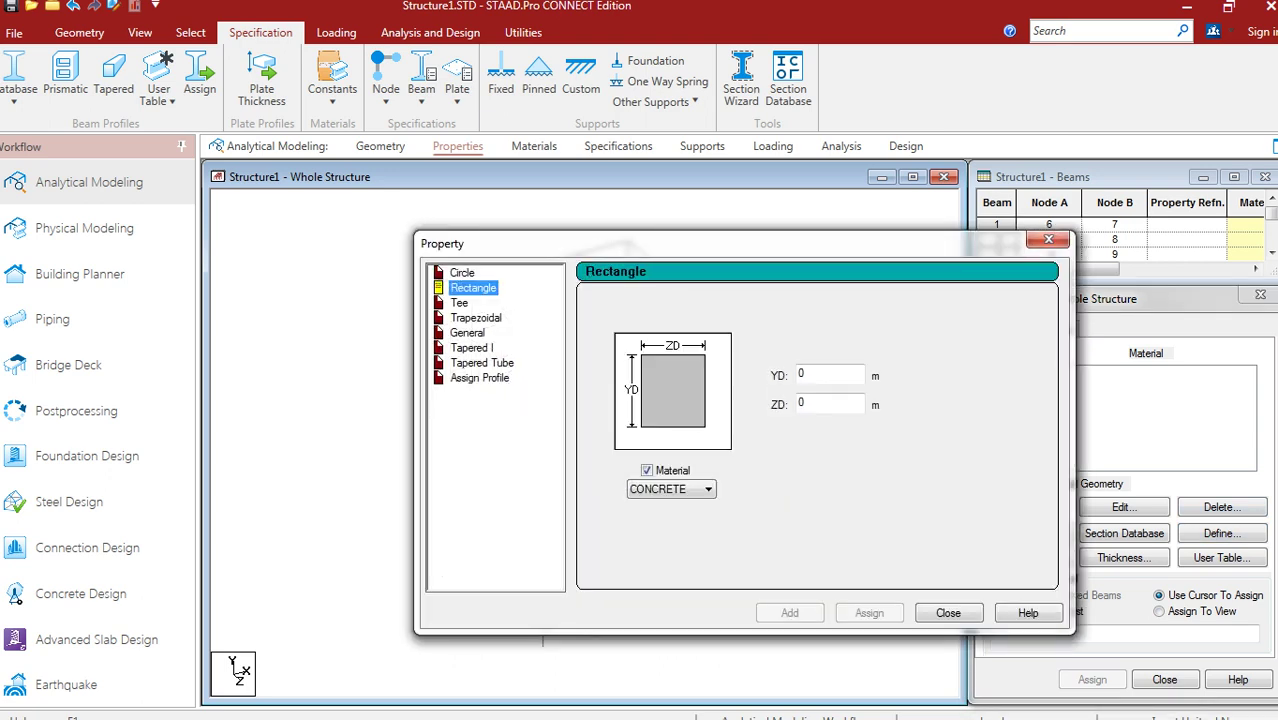
pyautogui.click(828, 375)
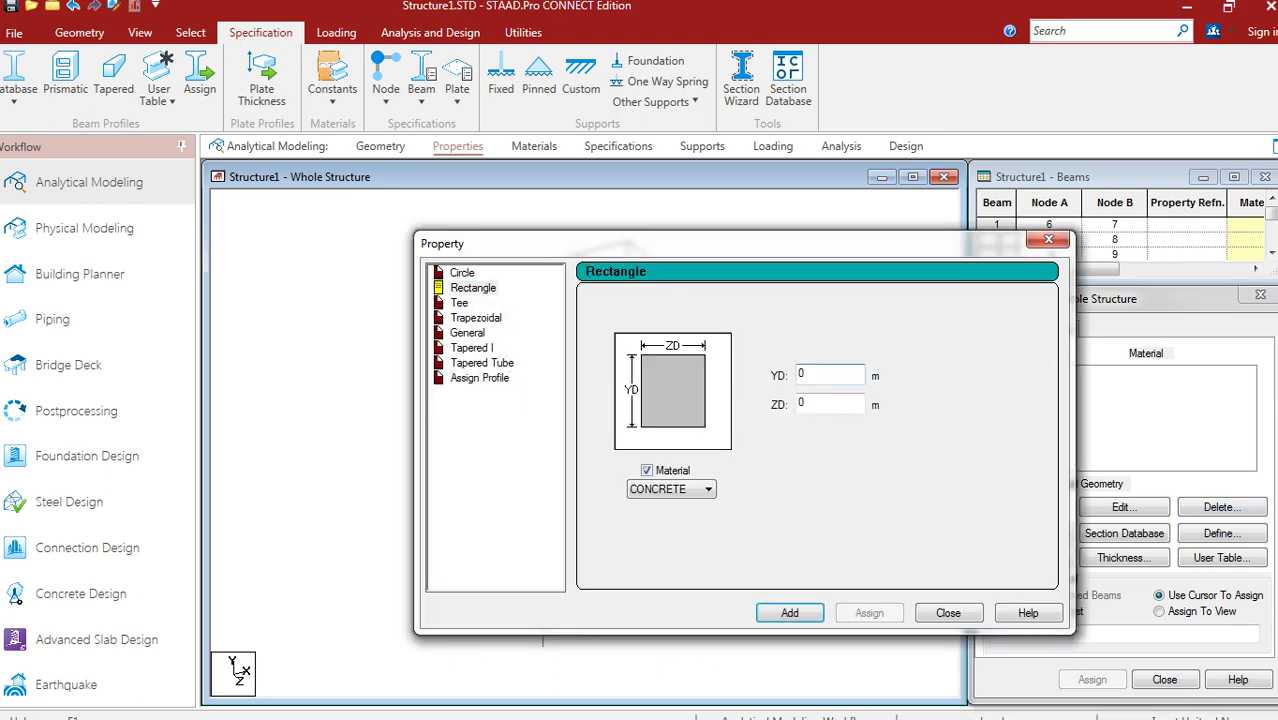
pyautogui.write('.3')
pyautogui.click(806, 403)
pyautogui.write('..3')
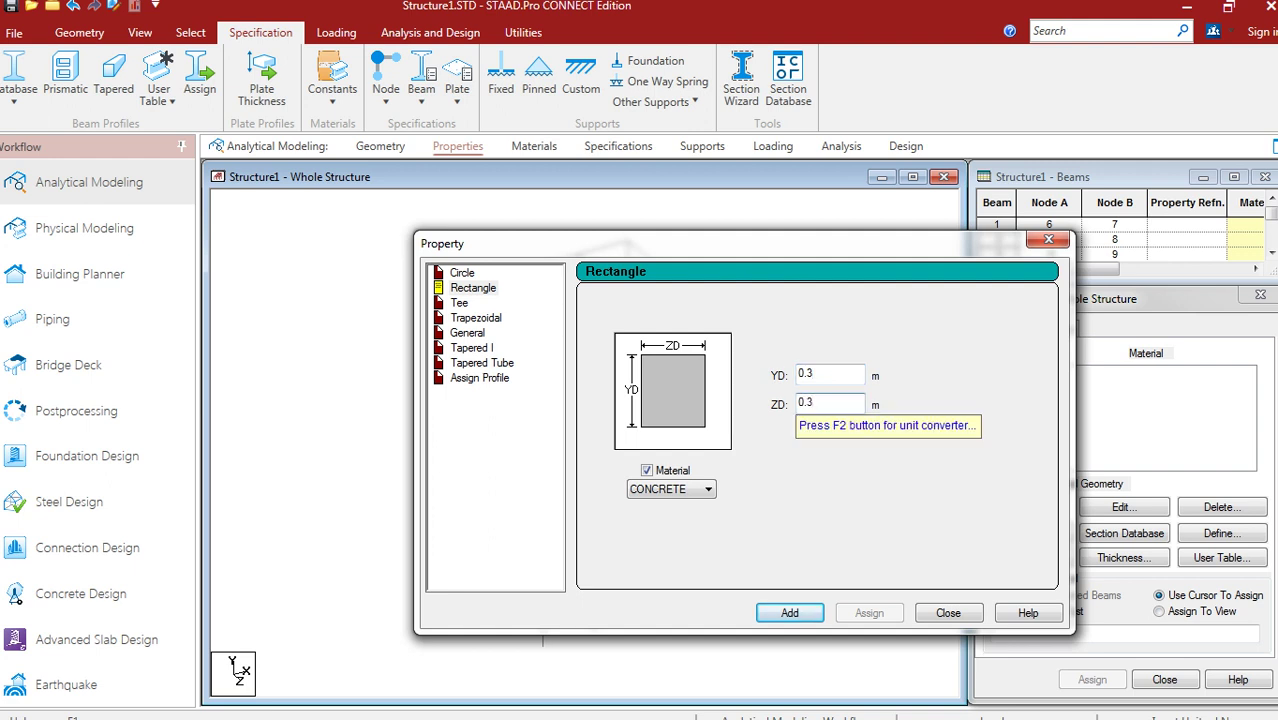
pyautogui.press('Return')
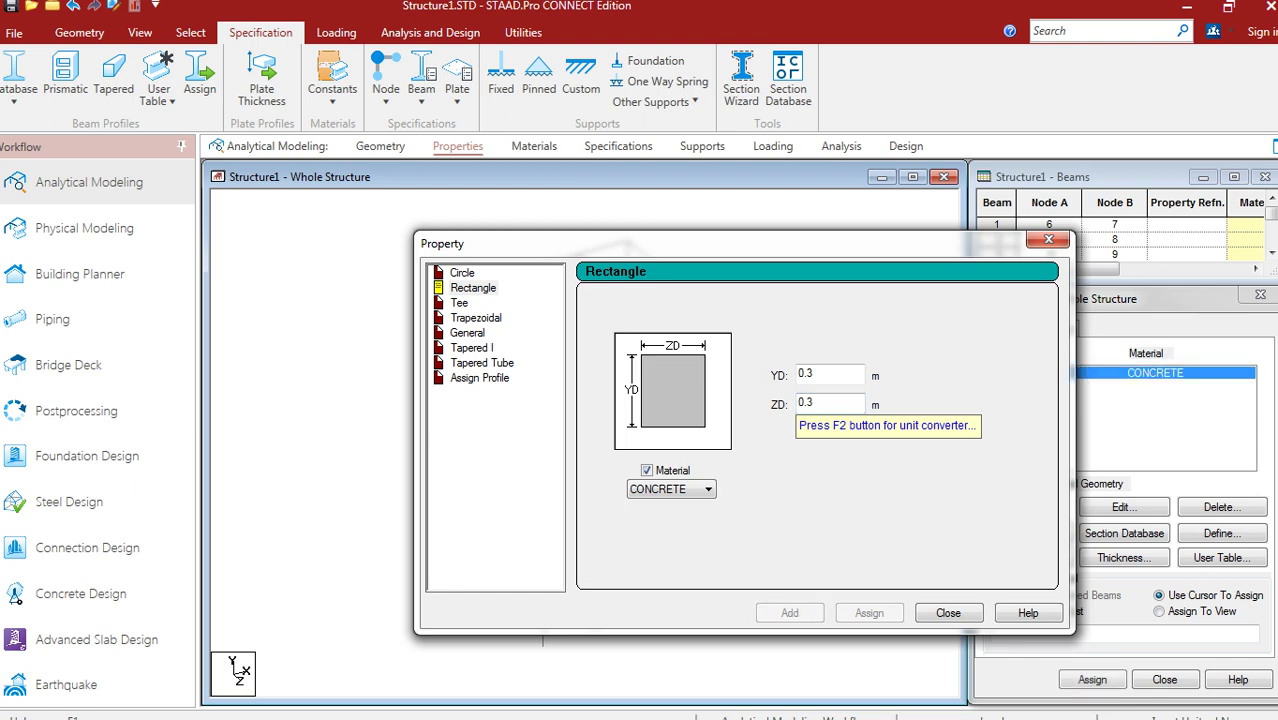
pyautogui.click(948, 613)
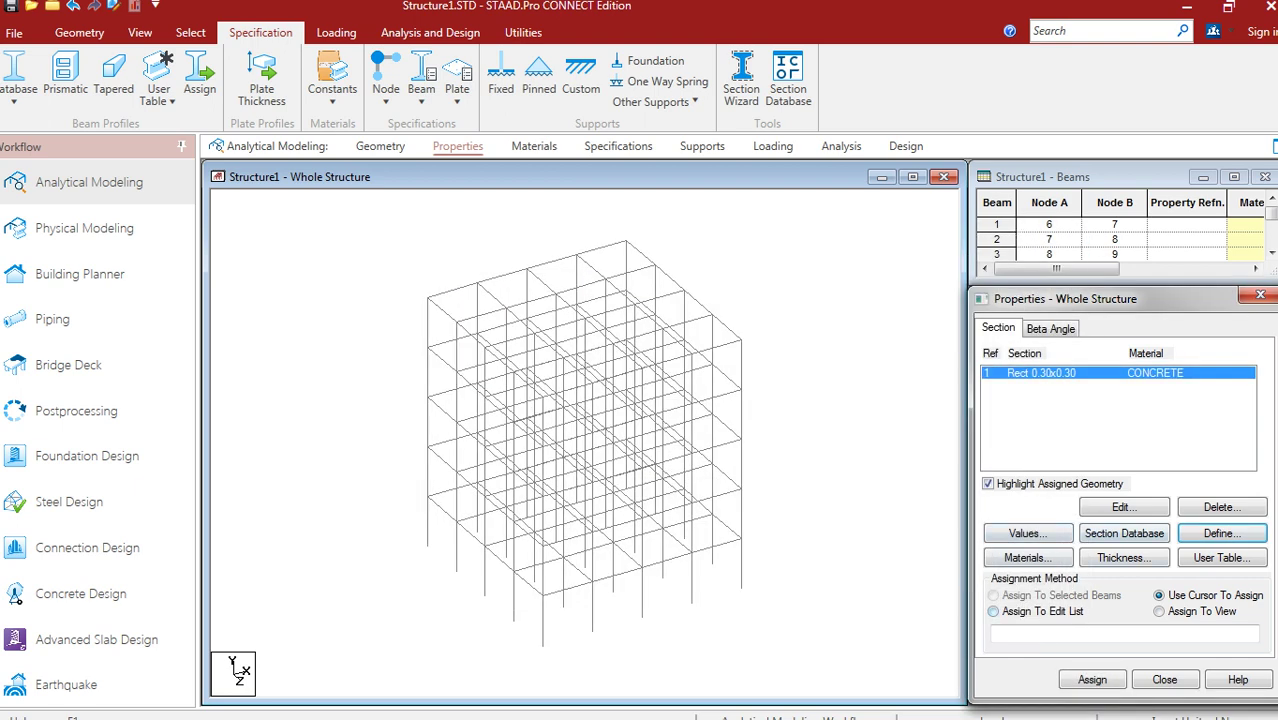
# Assign the 0.30 x 0.30 rectangular section to all members in the view
pyautogui.click(1160, 611)
pyautogui.click(1092, 679)
pyautogui.press('Return')
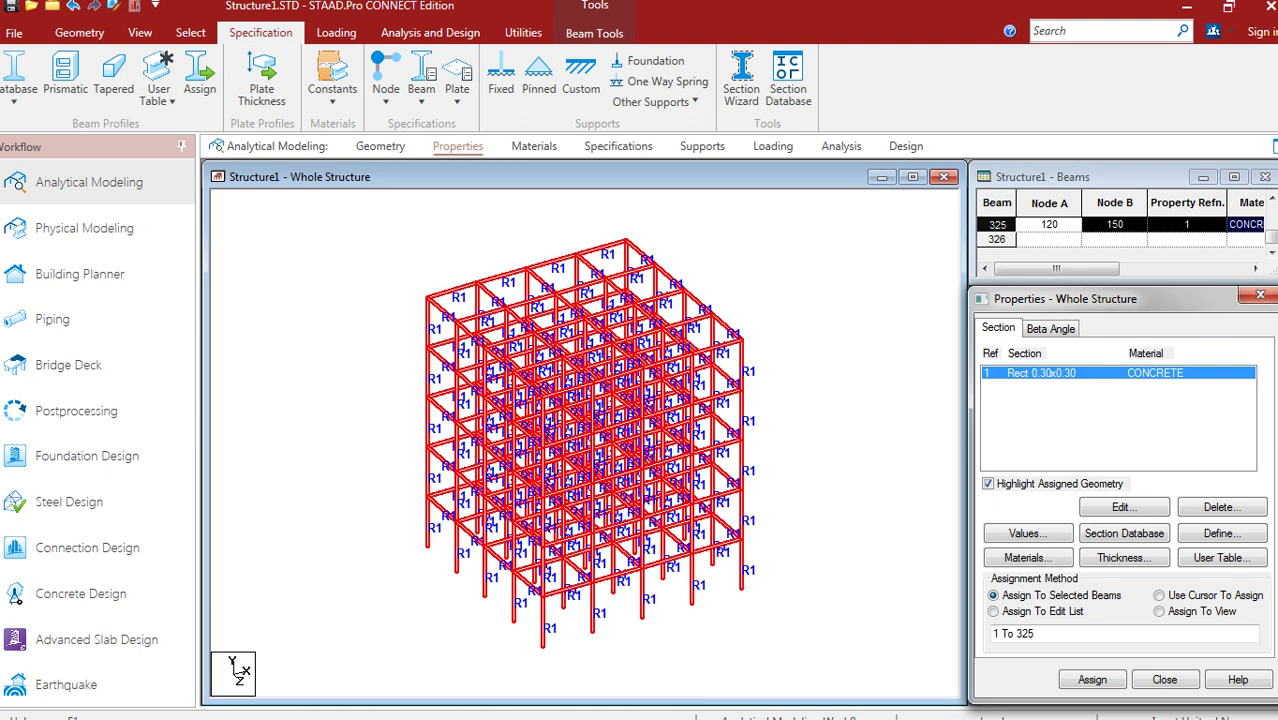
pyautogui.click(1159, 595)
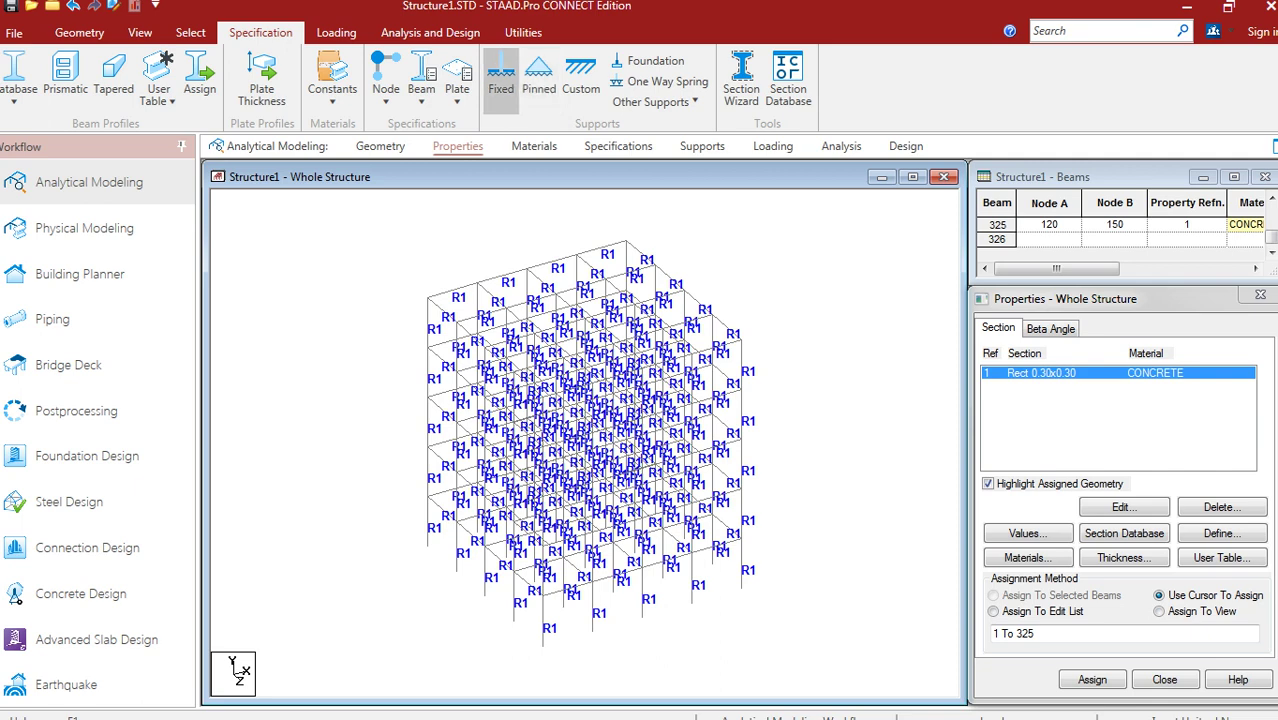
# Create a fixed support definition
pyautogui.click(501, 75)
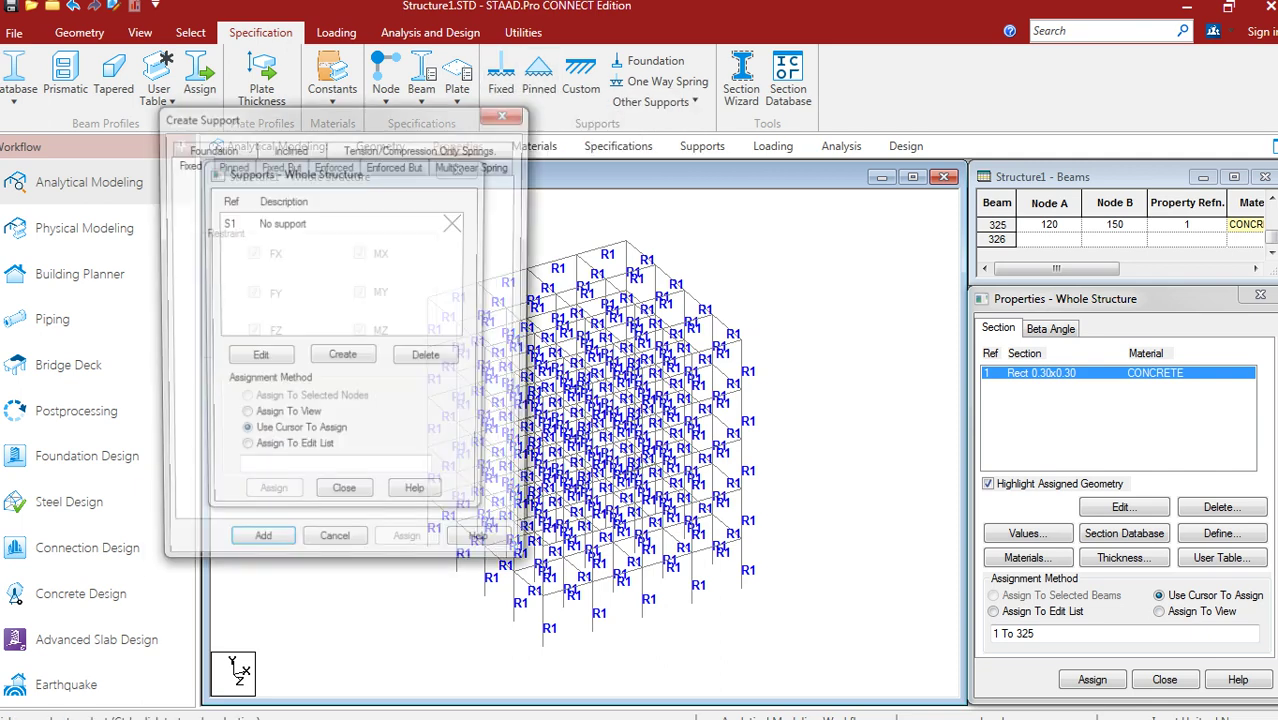
pyautogui.moveTo(201, 116); pyautogui.dragTo(919, 117)
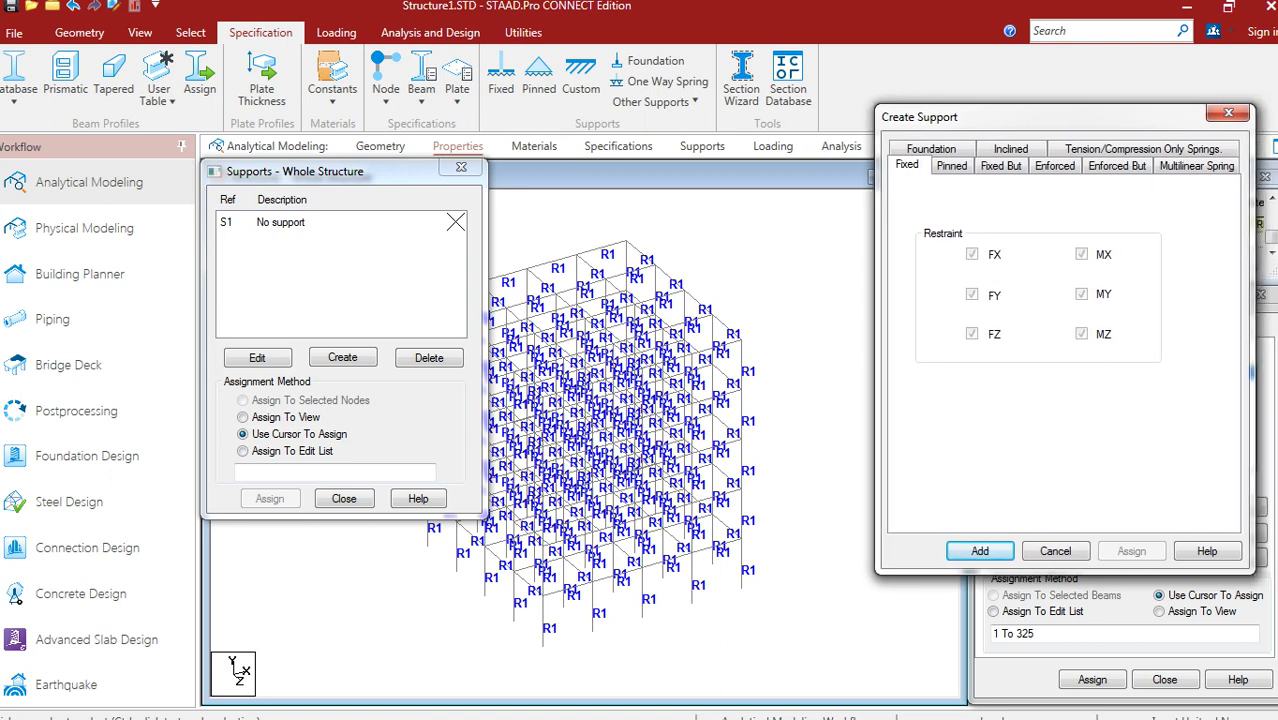
pyautogui.click(980, 551)
# Assign the fixed support to all column base nodes, selecting them together in a side elevation view
pyautogui.moveTo(294, 171); pyautogui.dragTo(1000, 158)
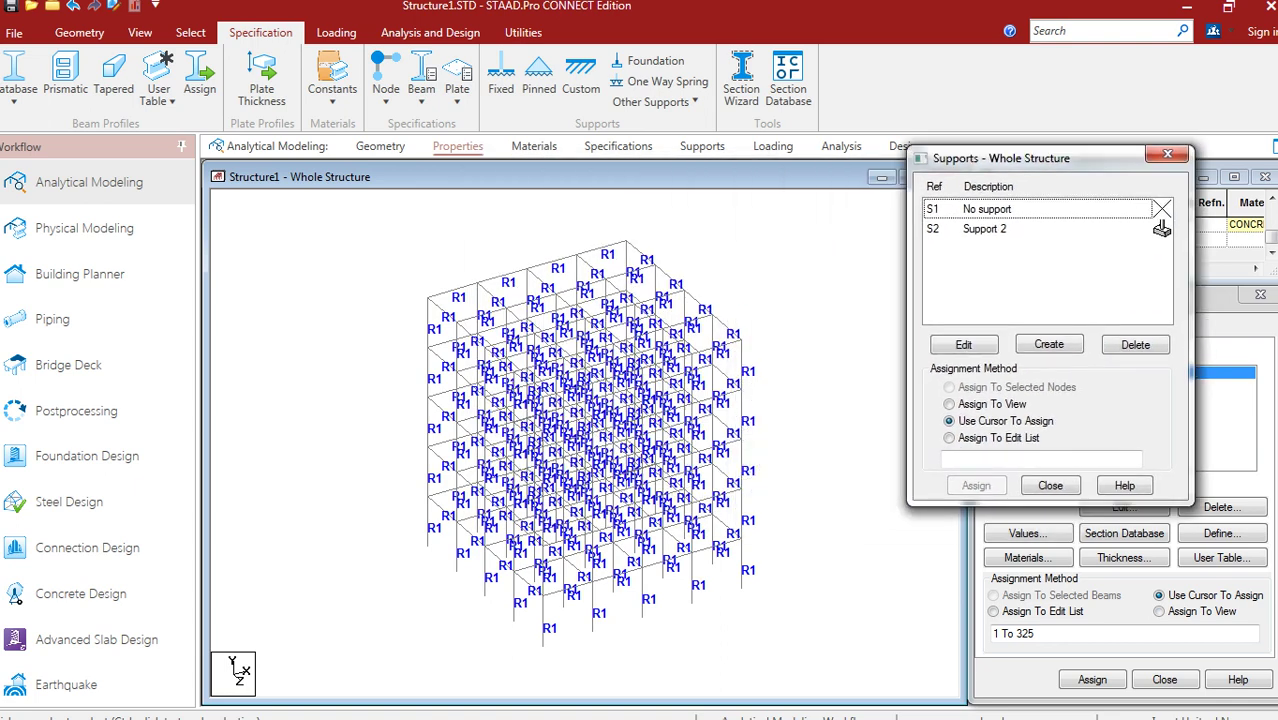
pyautogui.click(985, 229)
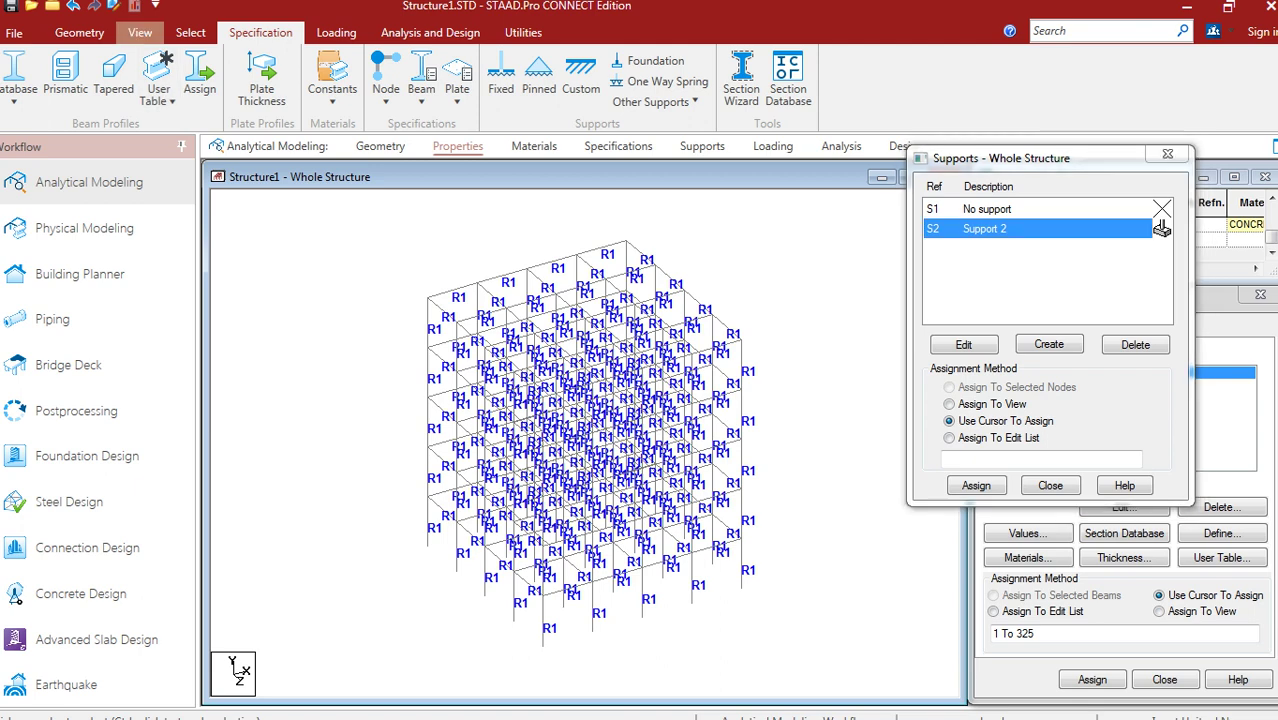
pyautogui.click(140, 32)
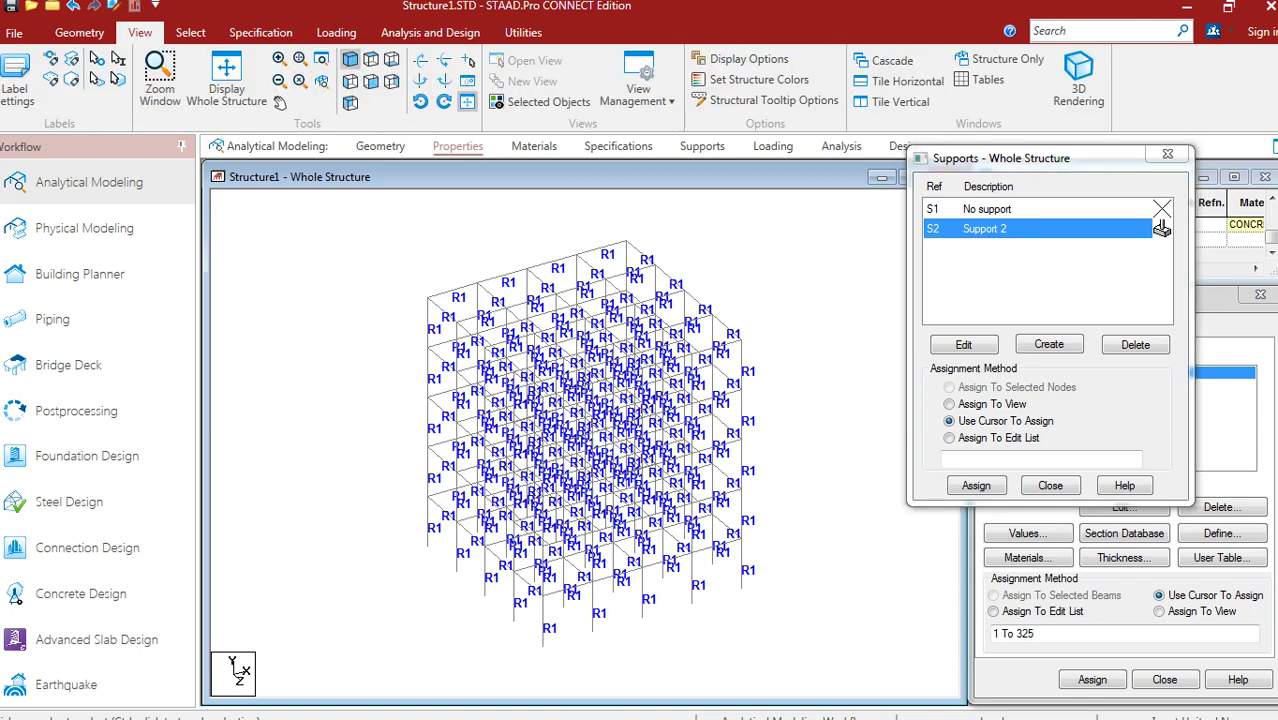
pyautogui.click(350, 81)
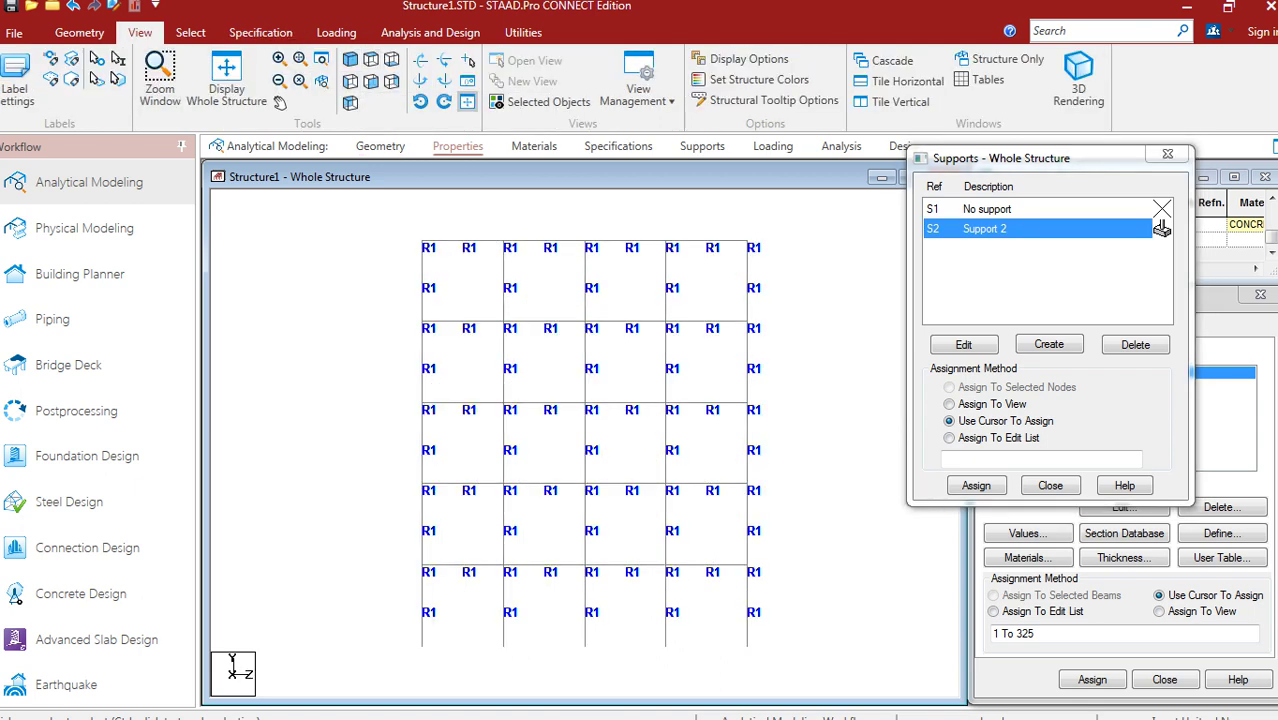
pyautogui.moveTo(785, 638); pyautogui.dragTo(361, 652)
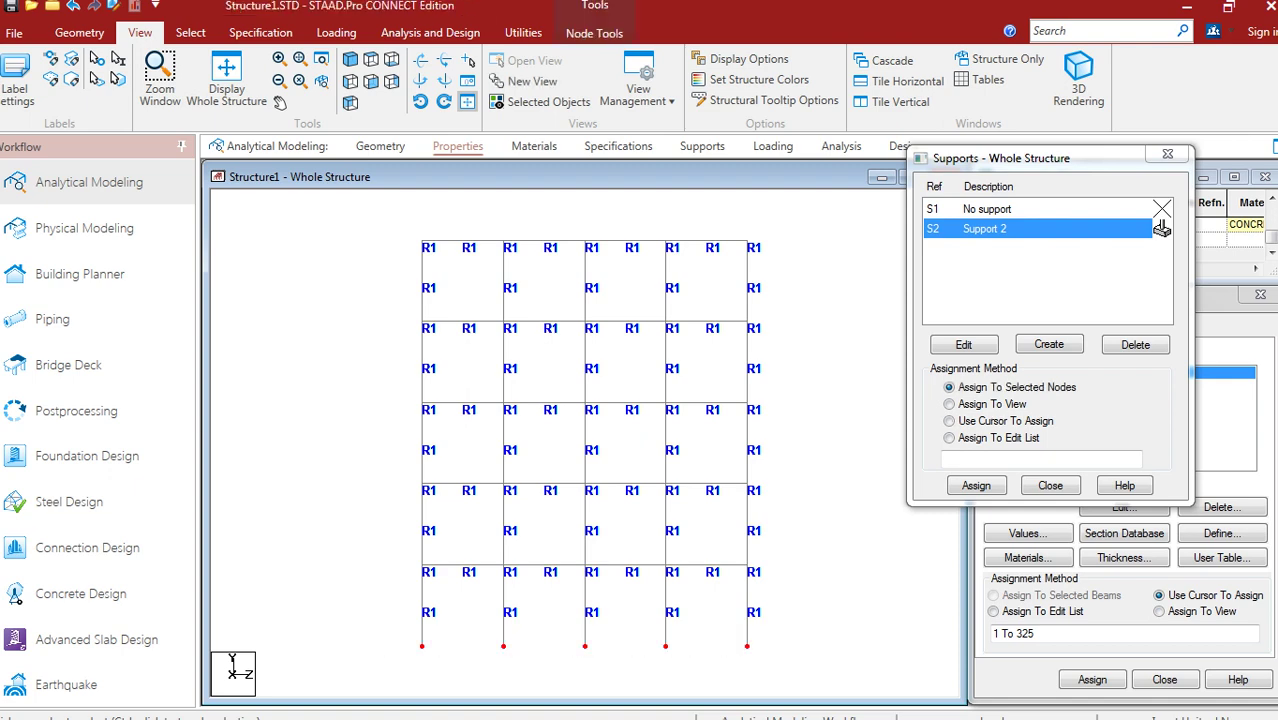
pyautogui.press('F8')
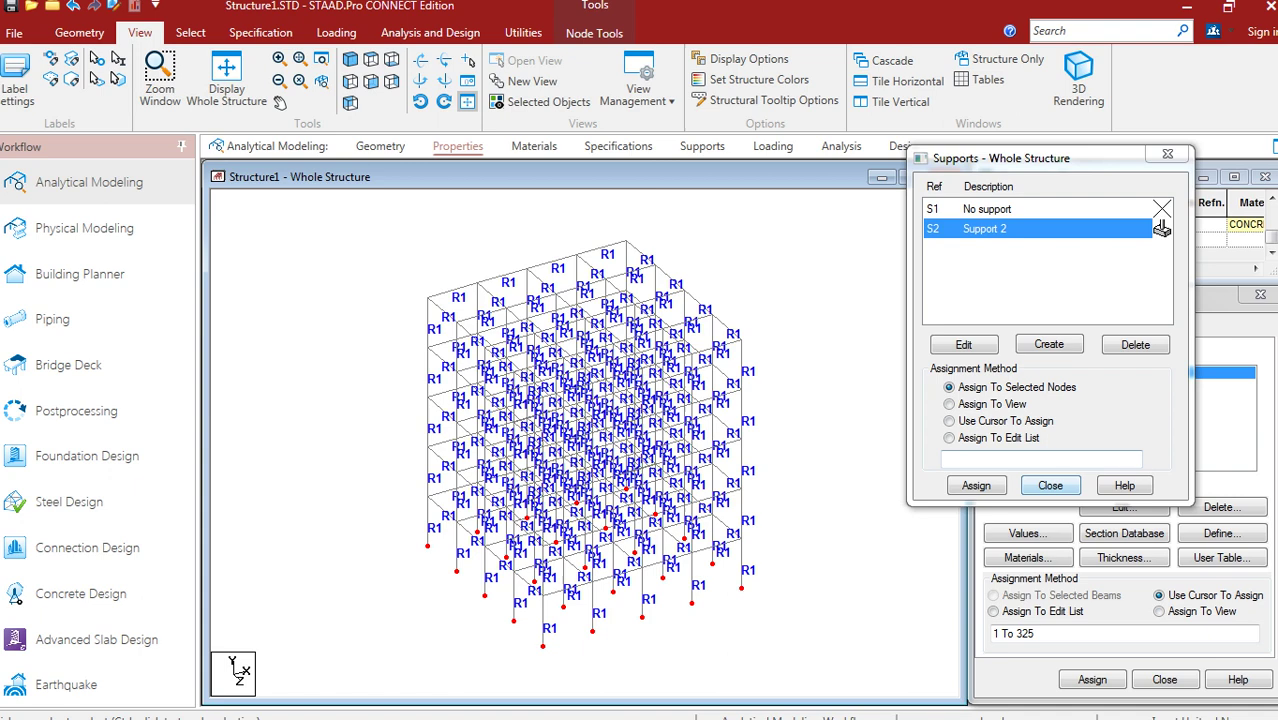
pyautogui.click(976, 486)
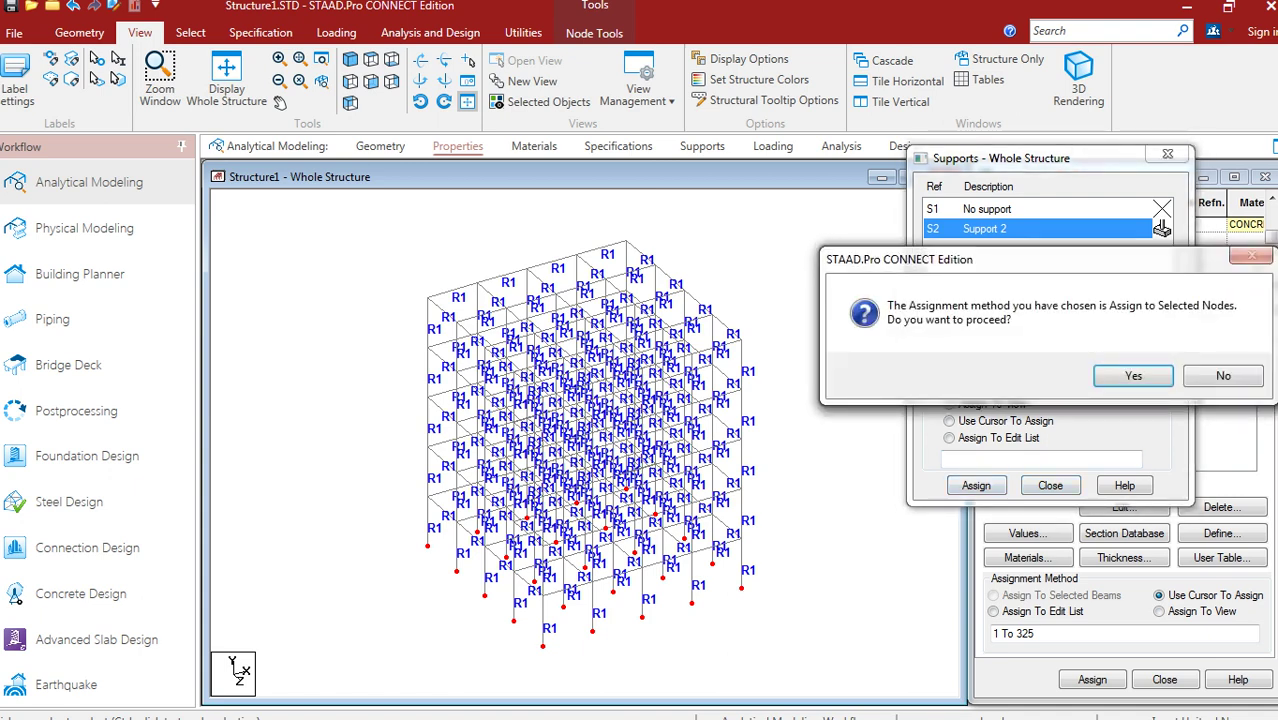
pyautogui.press('Return')
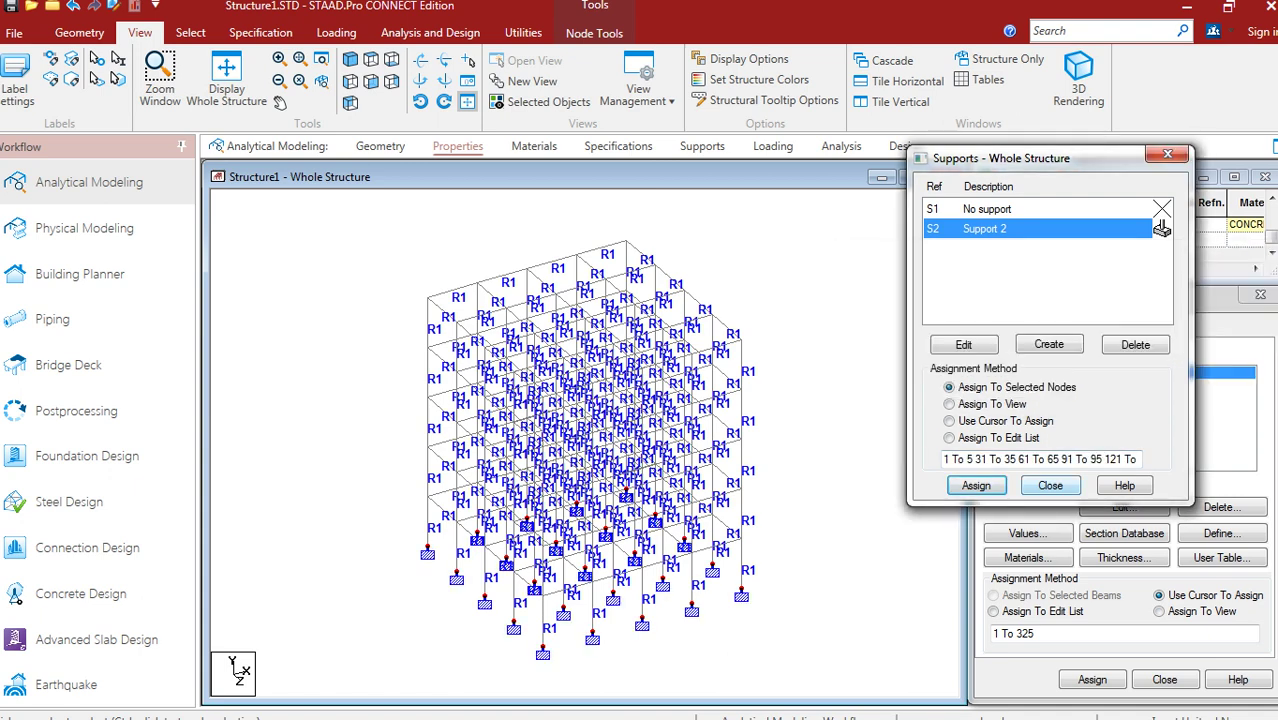
pyautogui.click(1050, 485)
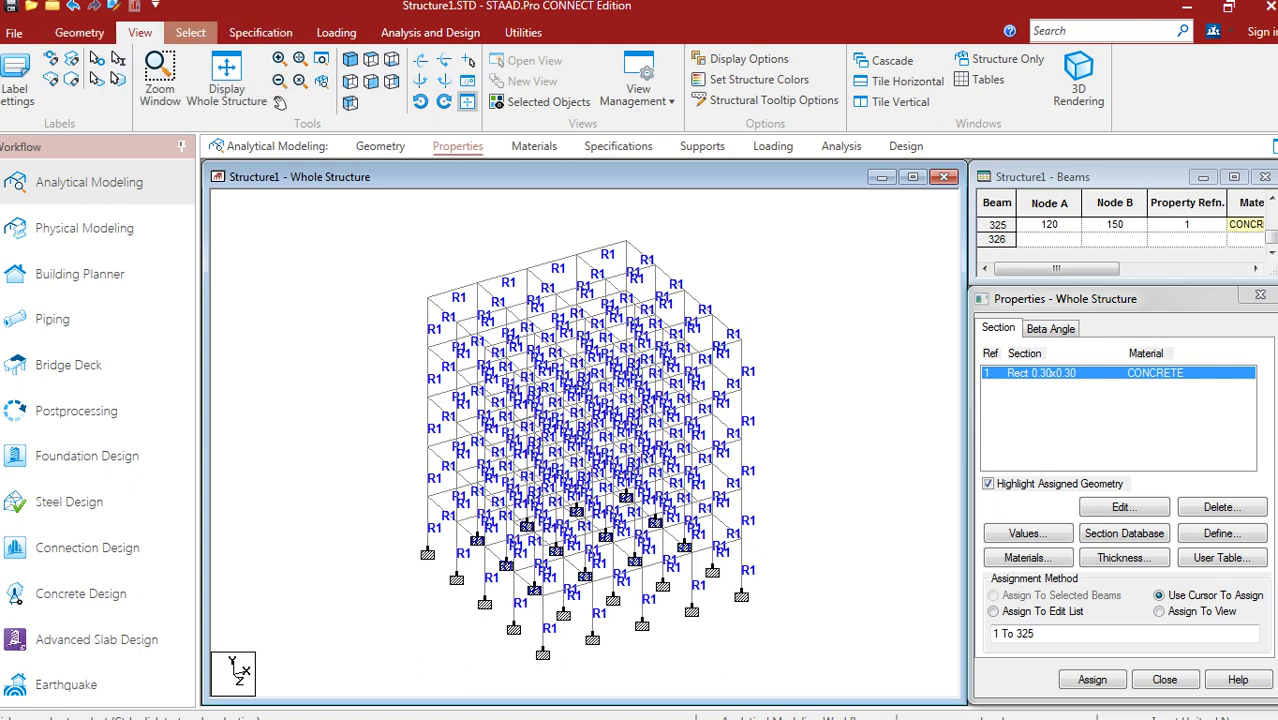
# Start adding a new primary load case under the load cases details
pyautogui.click(190, 32)
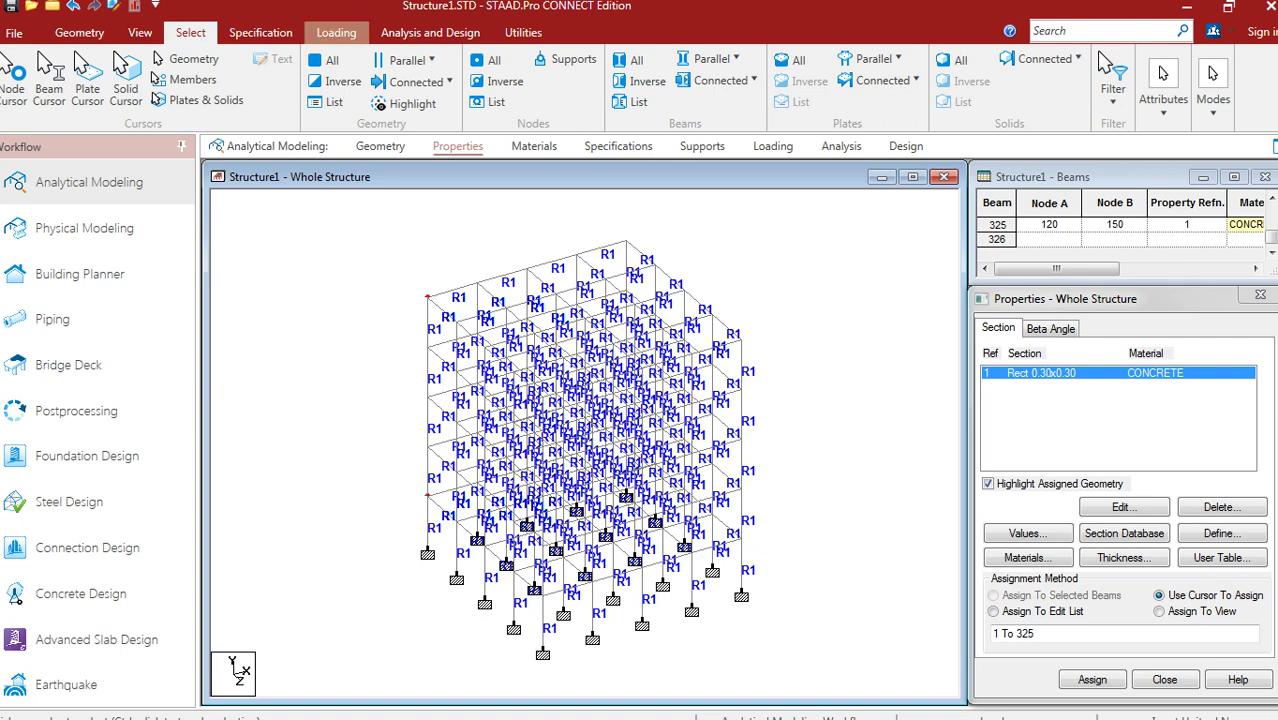
pyautogui.click(336, 32)
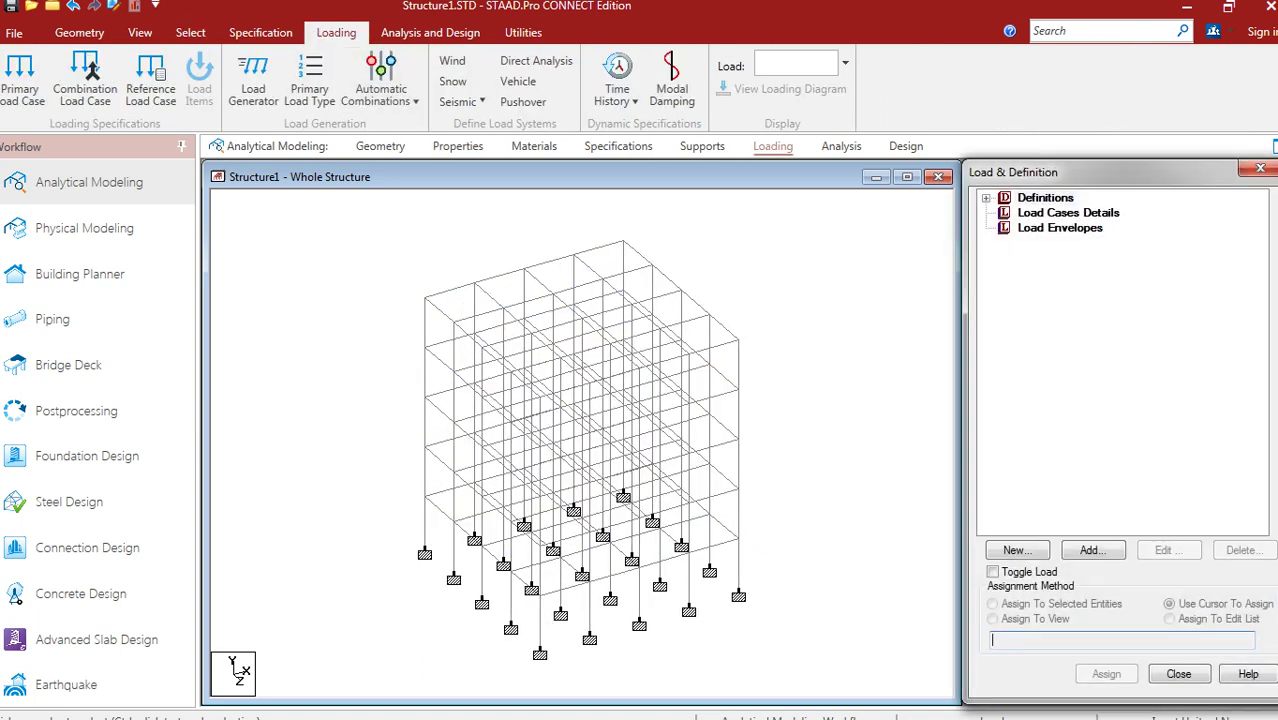
pyautogui.click(1068, 213)
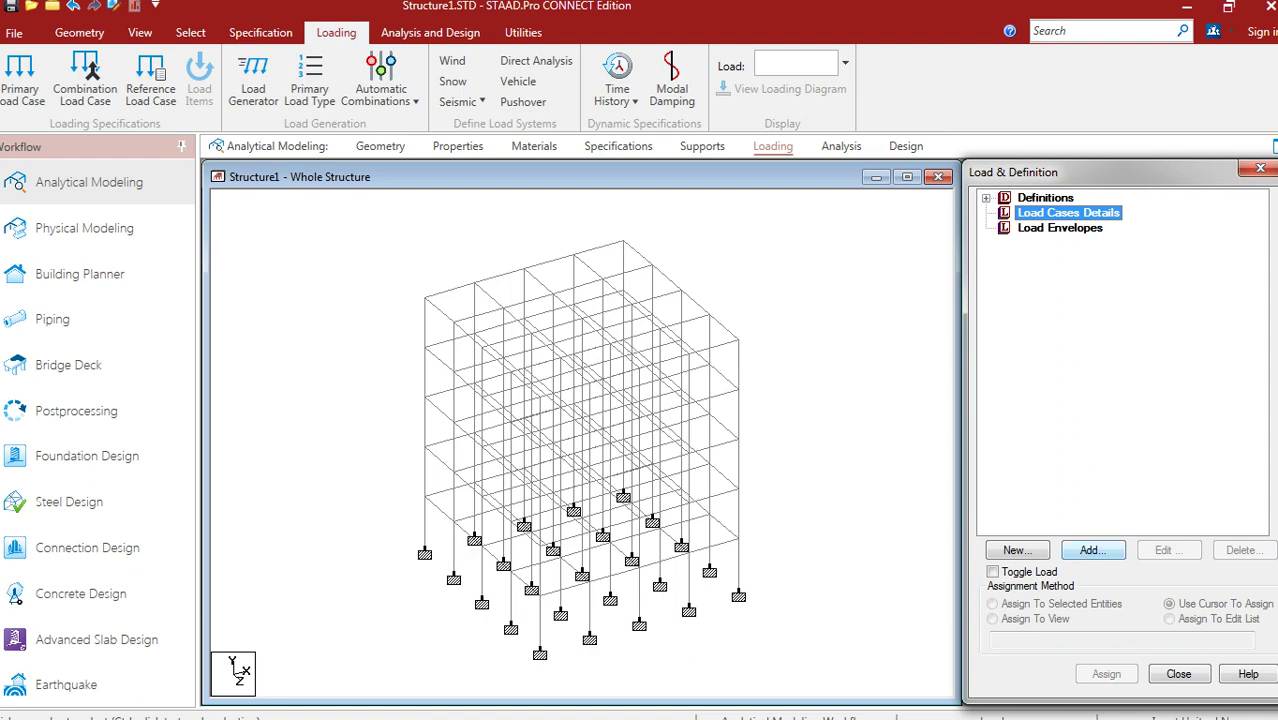
pyautogui.click(1092, 550)
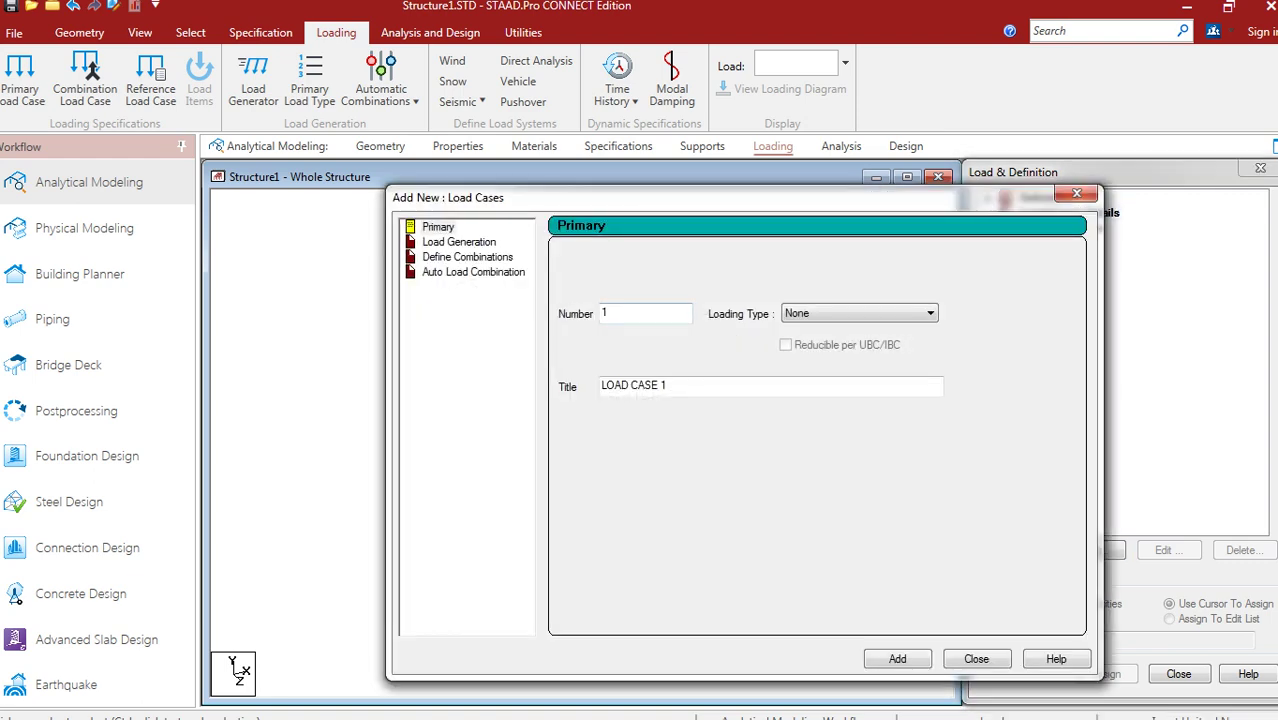
pyautogui.click(865, 313)
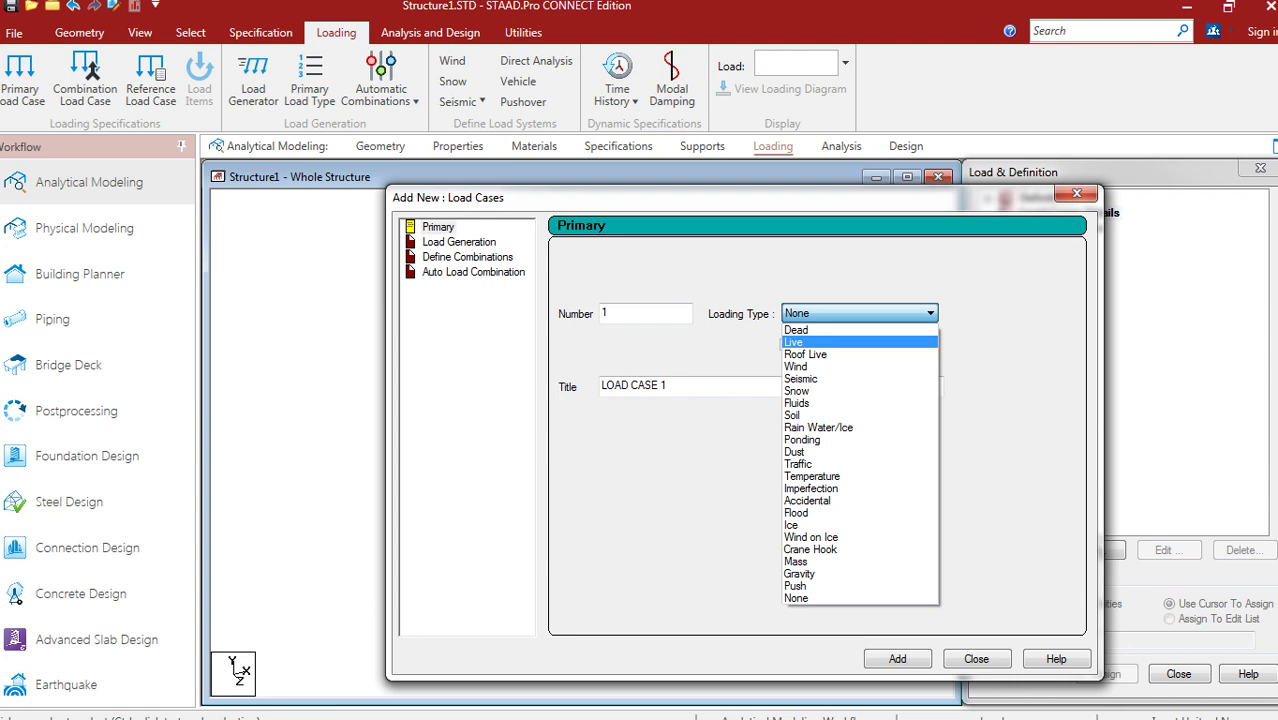
pyautogui.click(830, 329)
pyautogui.click(670, 386)
pyautogui.moveTo(668, 385); pyautogui.dragTo(600, 385)
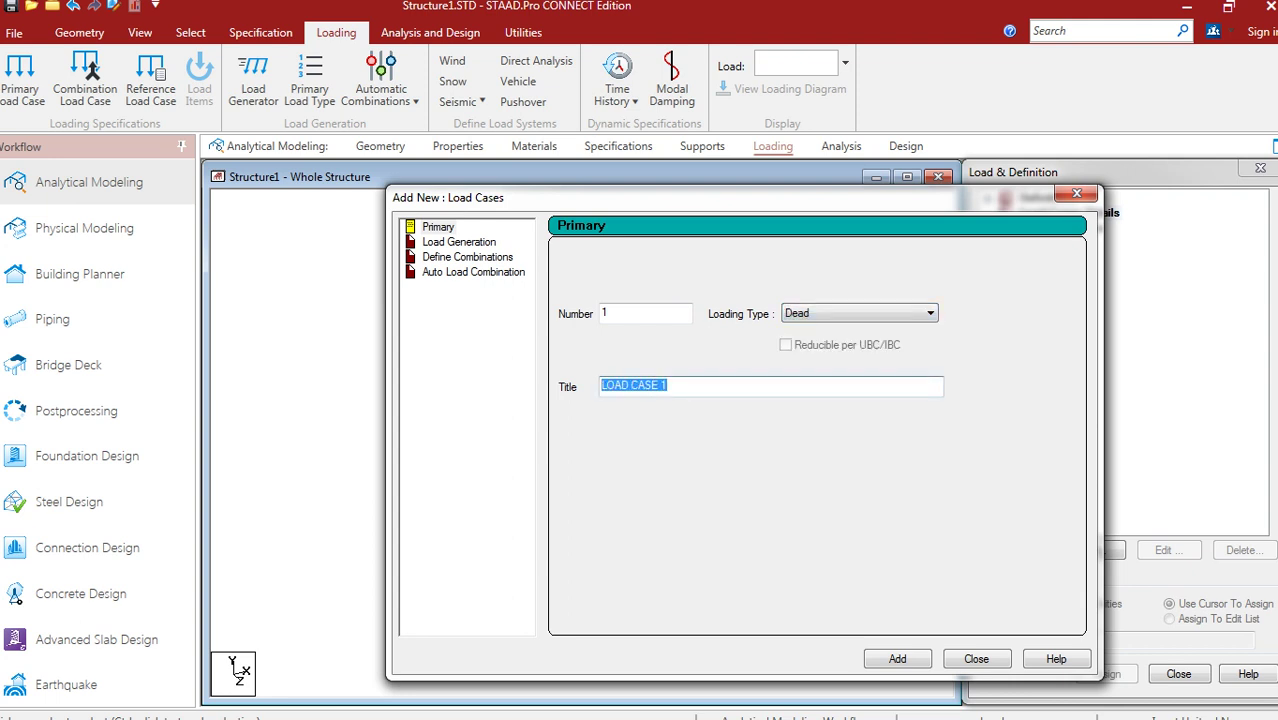
pyautogui.write('D')
pyautogui.press('Tab')
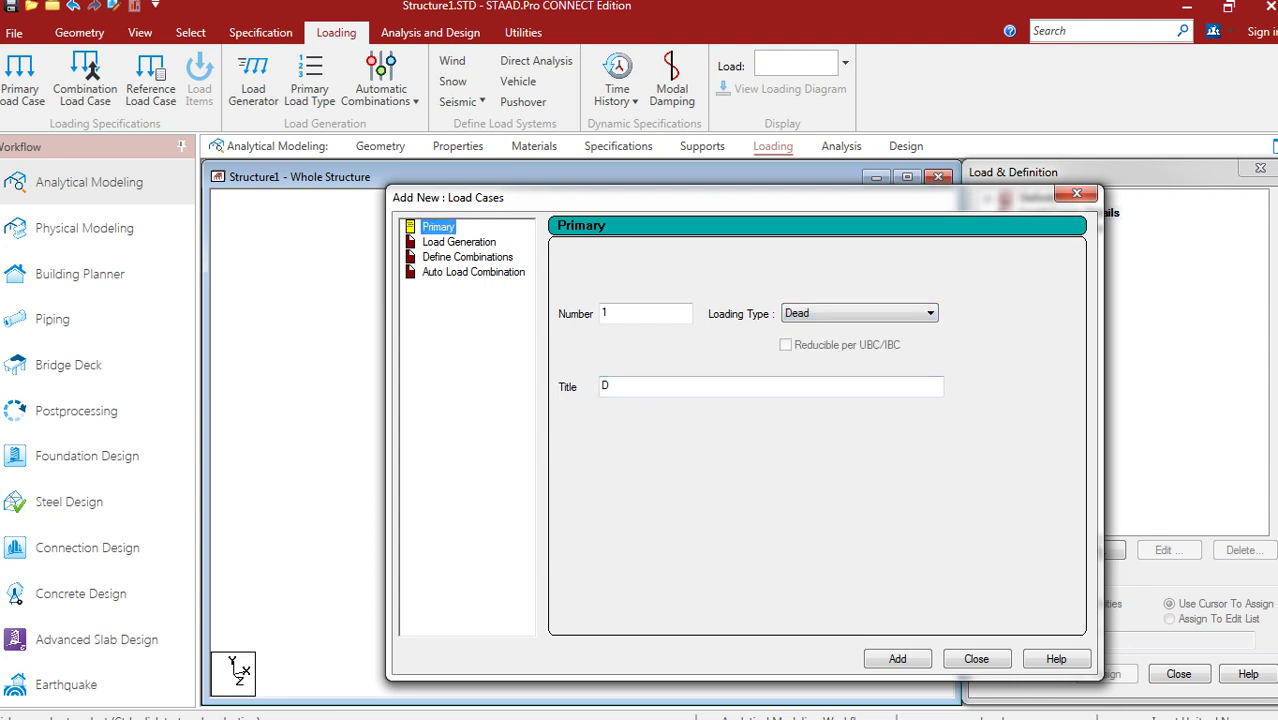
pyautogui.press('l')
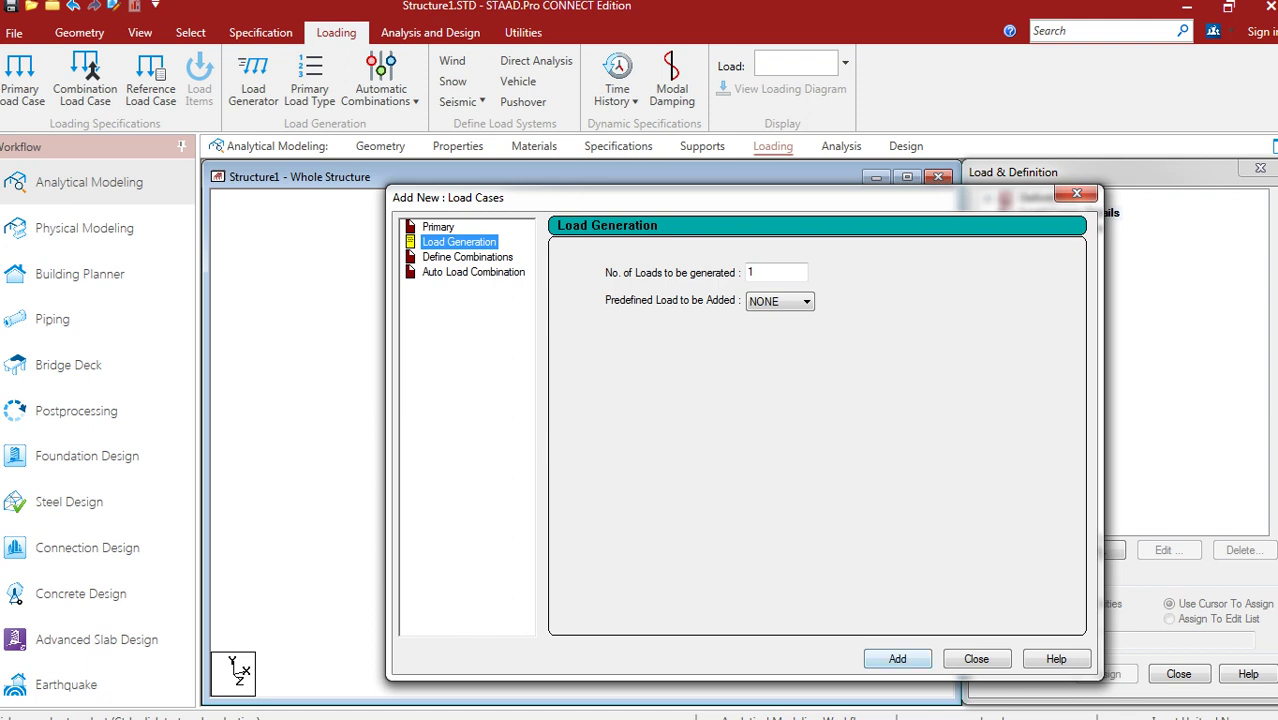
pyautogui.moveTo(448, 197); pyautogui.dragTo(355, 107)
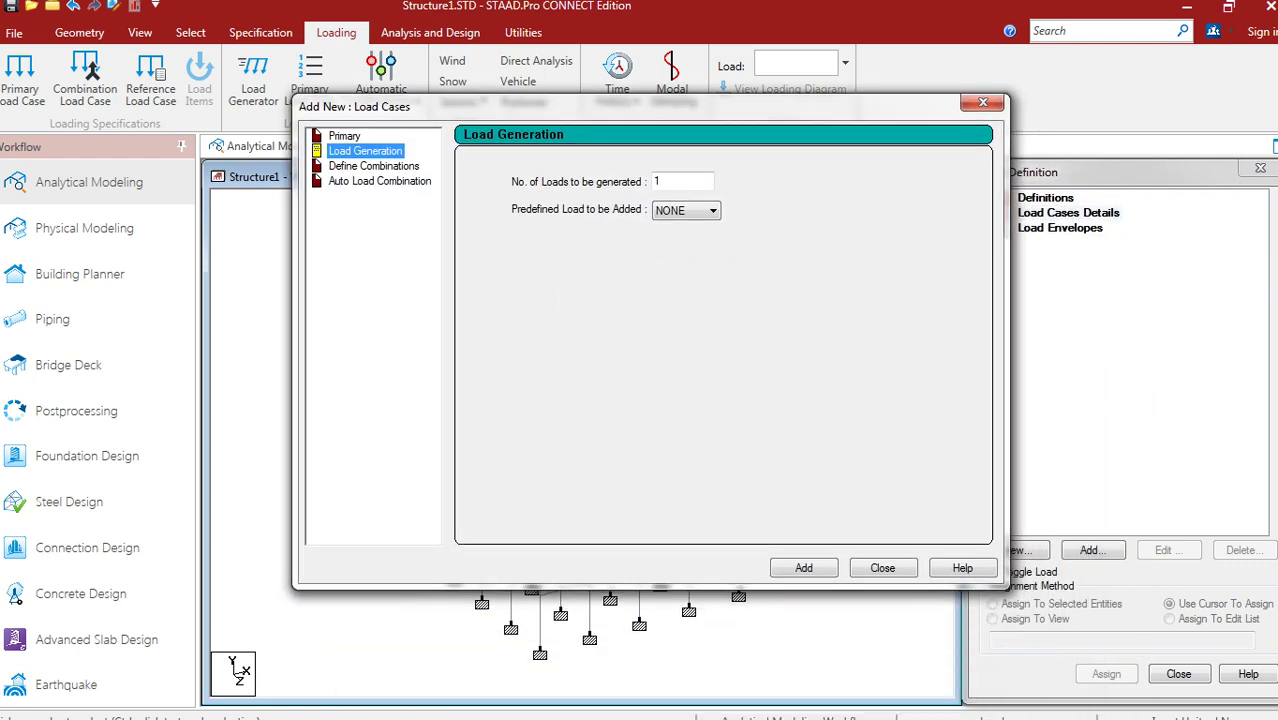
pyautogui.click(344, 136)
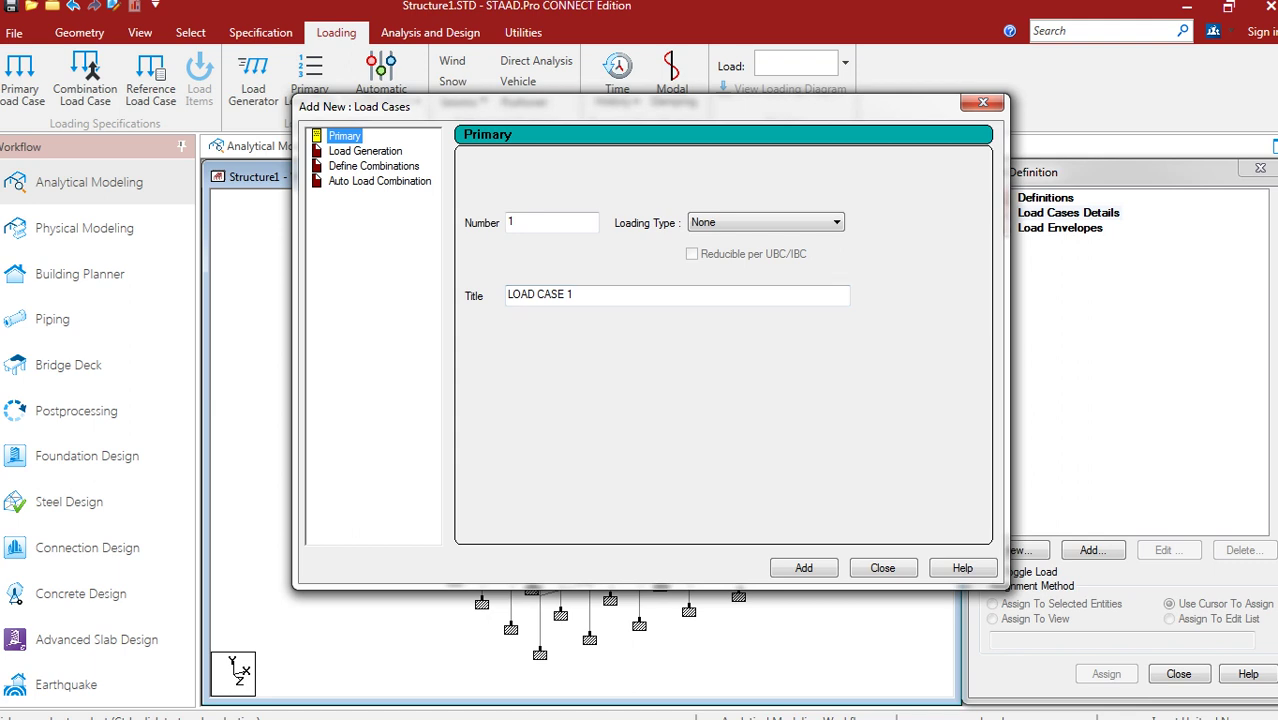
# Add primary load case 1 titled DL with loading type Dead
pyautogui.moveTo(355, 107); pyautogui.dragTo(291, 128)
pyautogui.moveTo(513, 315); pyautogui.dragTo(441, 315)
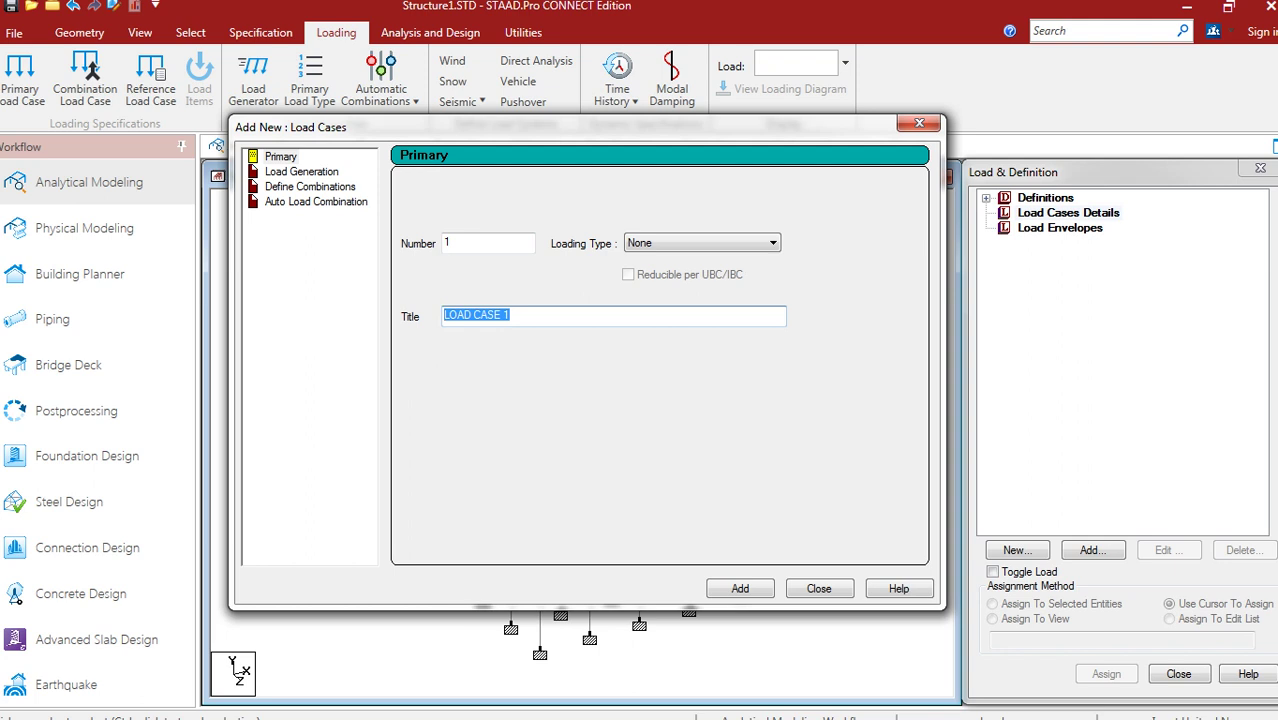
pyautogui.write('DL')
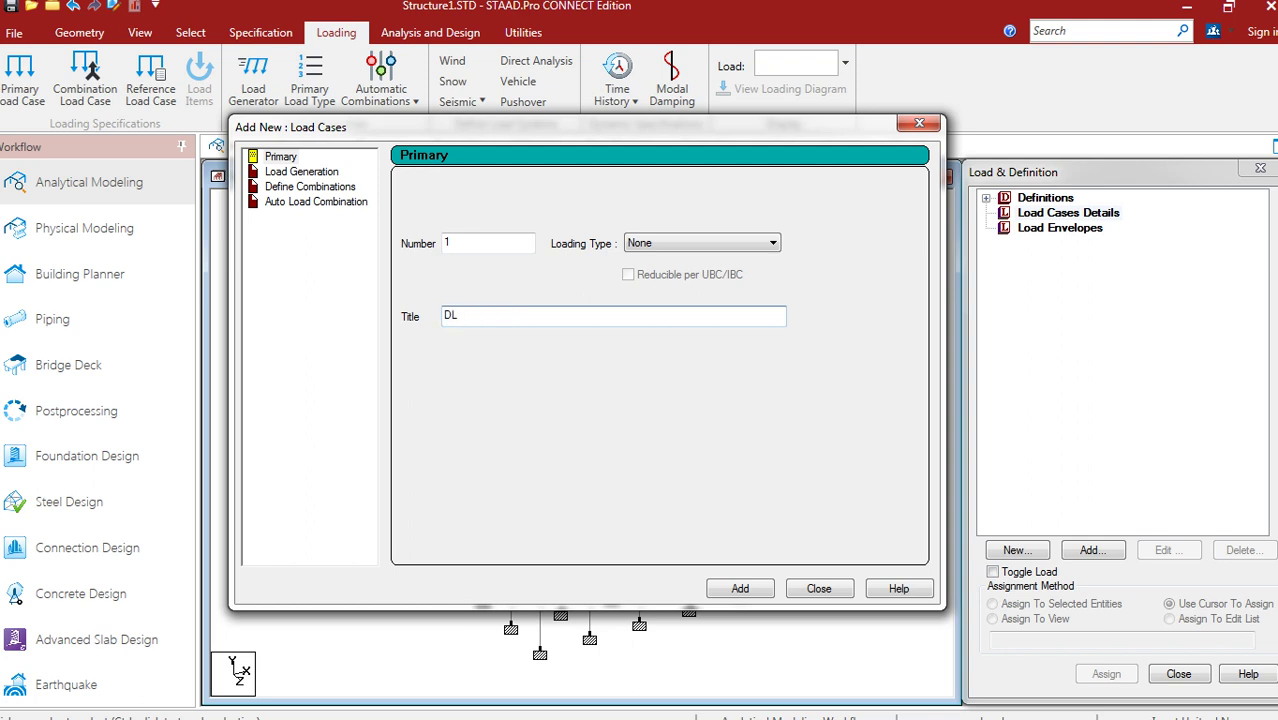
pyautogui.click(772, 243)
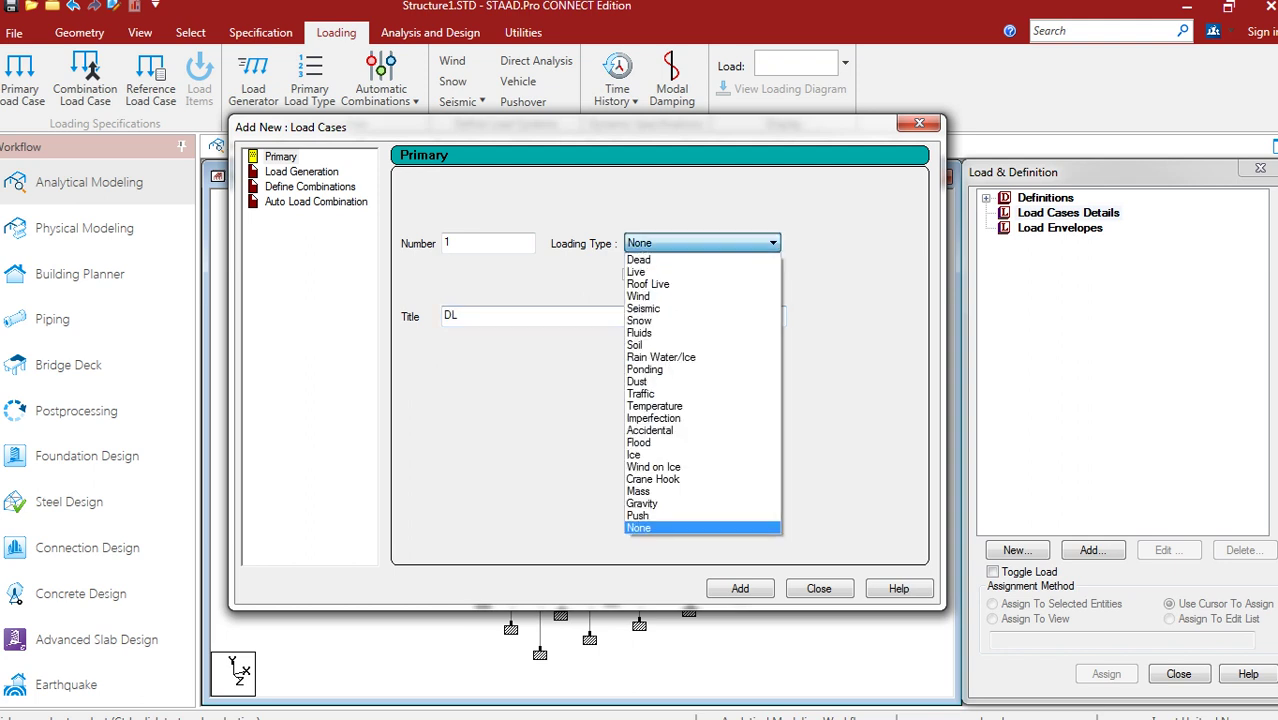
pyautogui.click(638, 259)
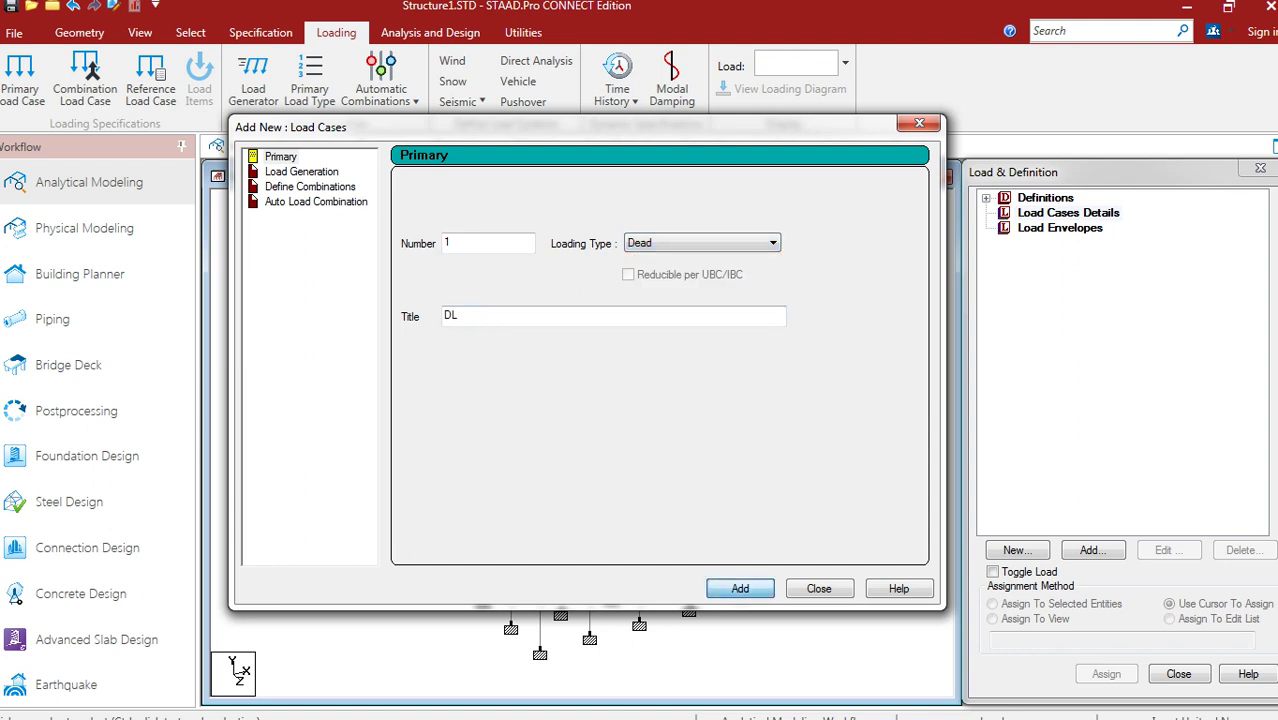
pyautogui.click(740, 588)
# Add primary load case 2 titled LL with loading type Live, and finish adding load cases
pyautogui.click(740, 243)
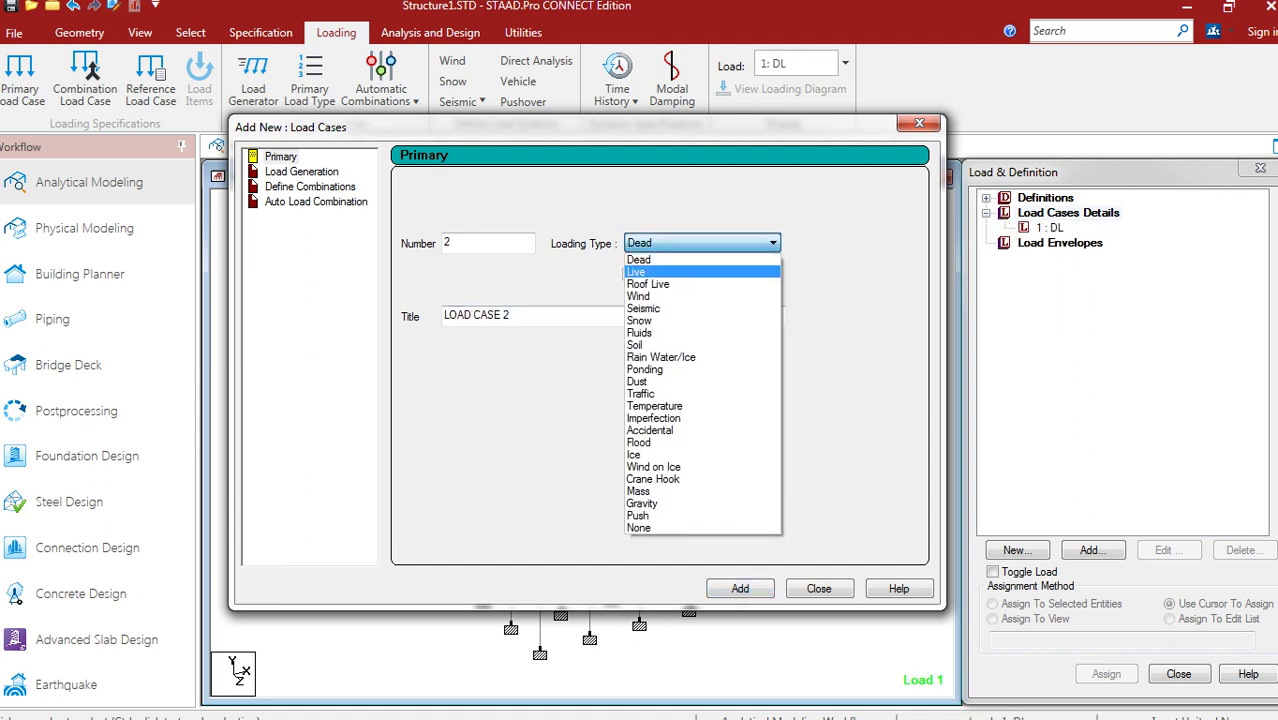
pyautogui.click(660, 272)
pyautogui.click(512, 316)
pyautogui.moveTo(511, 316); pyautogui.dragTo(442, 316)
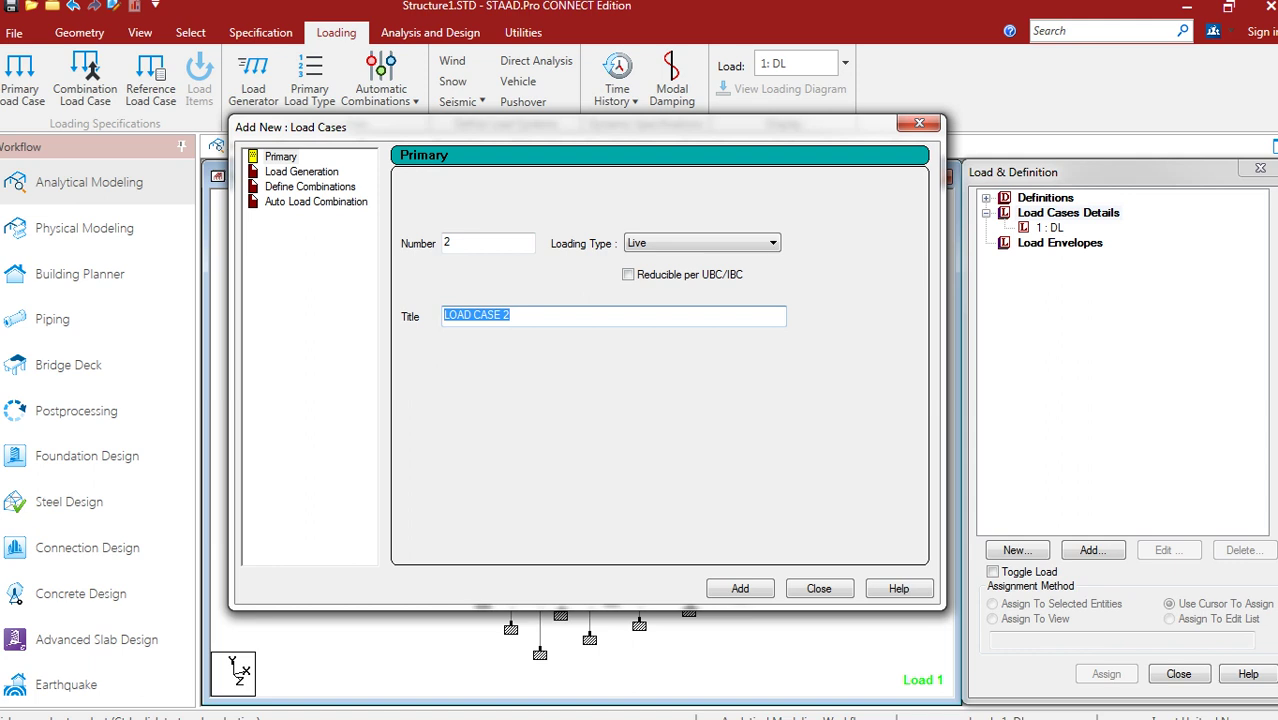
pyautogui.write('LL')
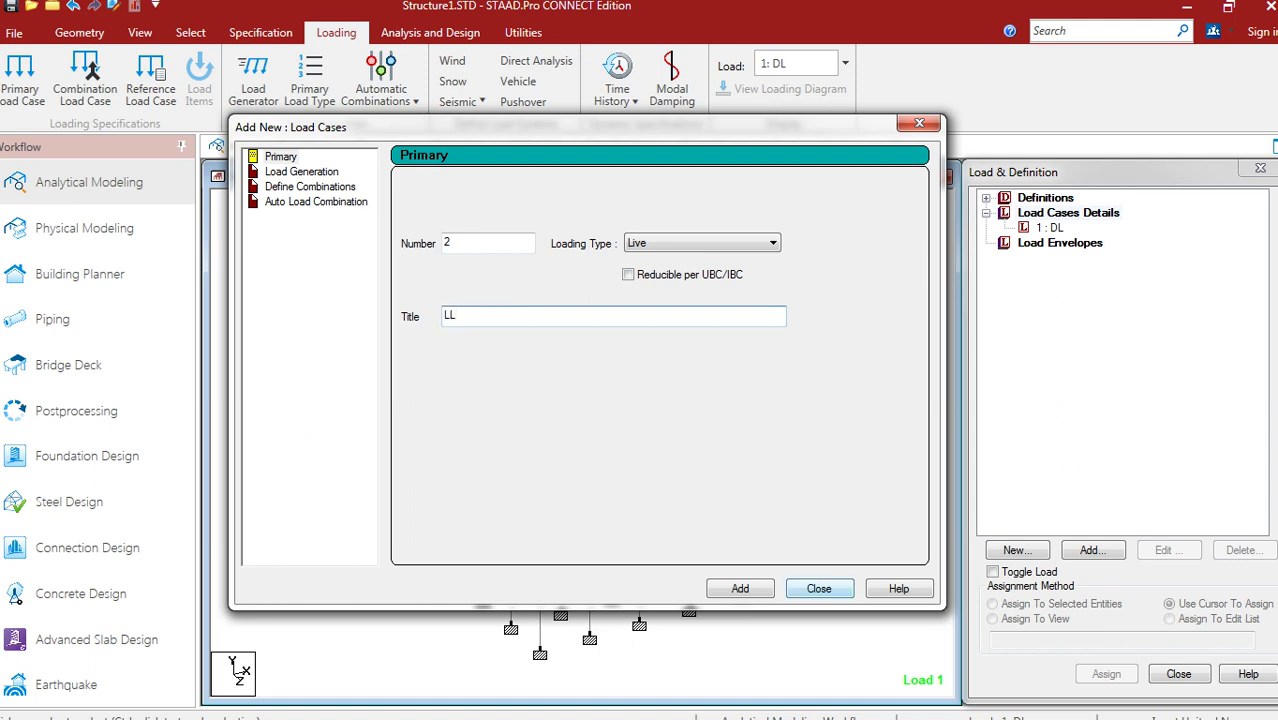
pyautogui.click(740, 589)
pyautogui.click(819, 589)
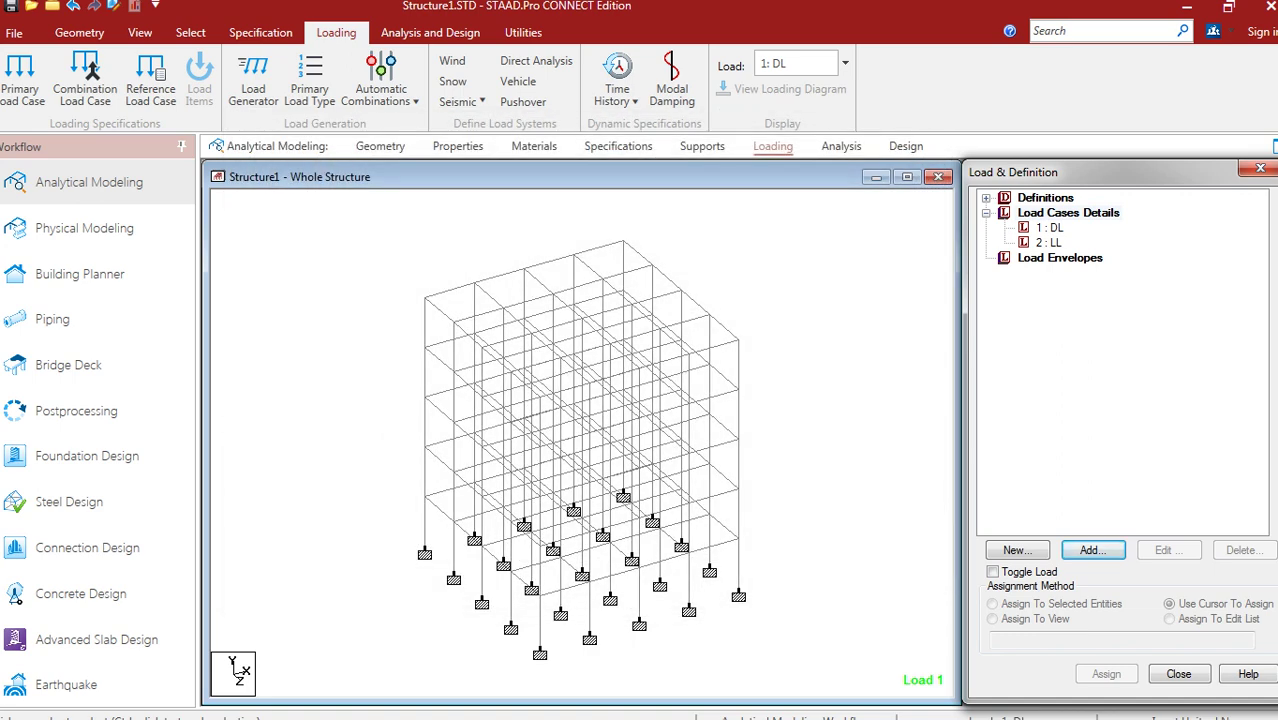
# Start a floor load item in the DL load case with a pressure of -5 kN/m2
pyautogui.click(1050, 228)
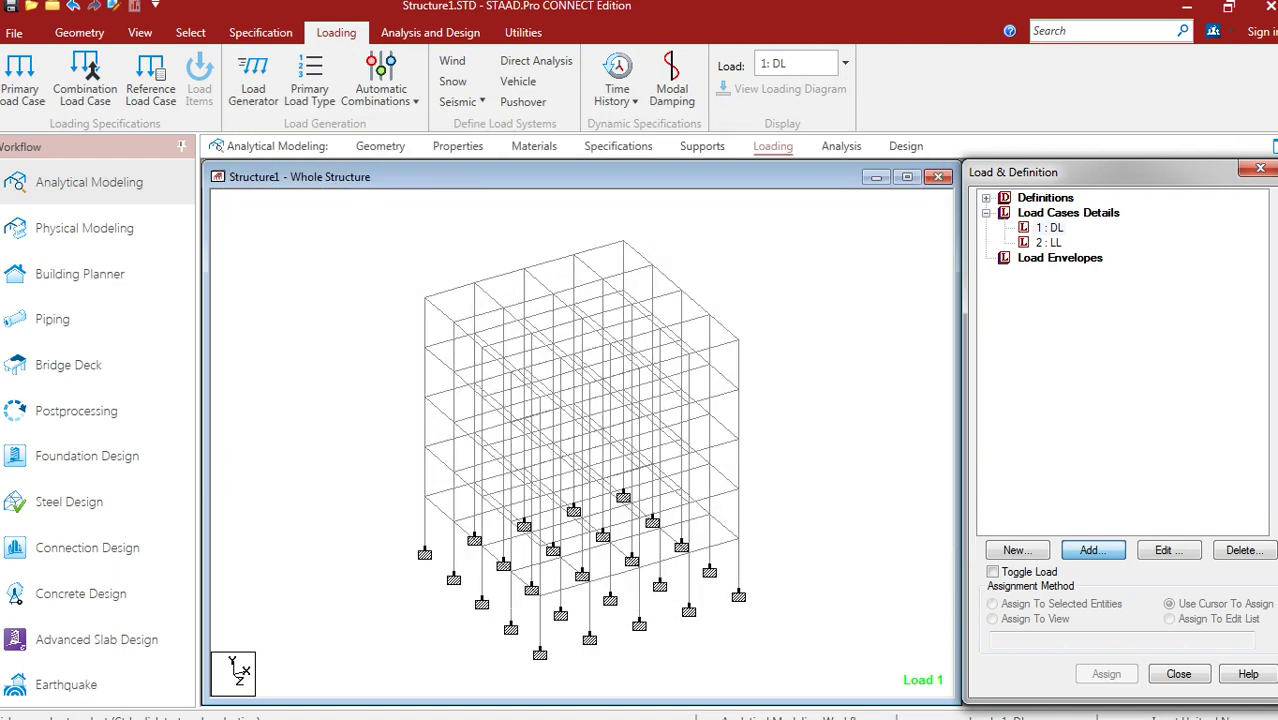
pyautogui.click(1093, 550)
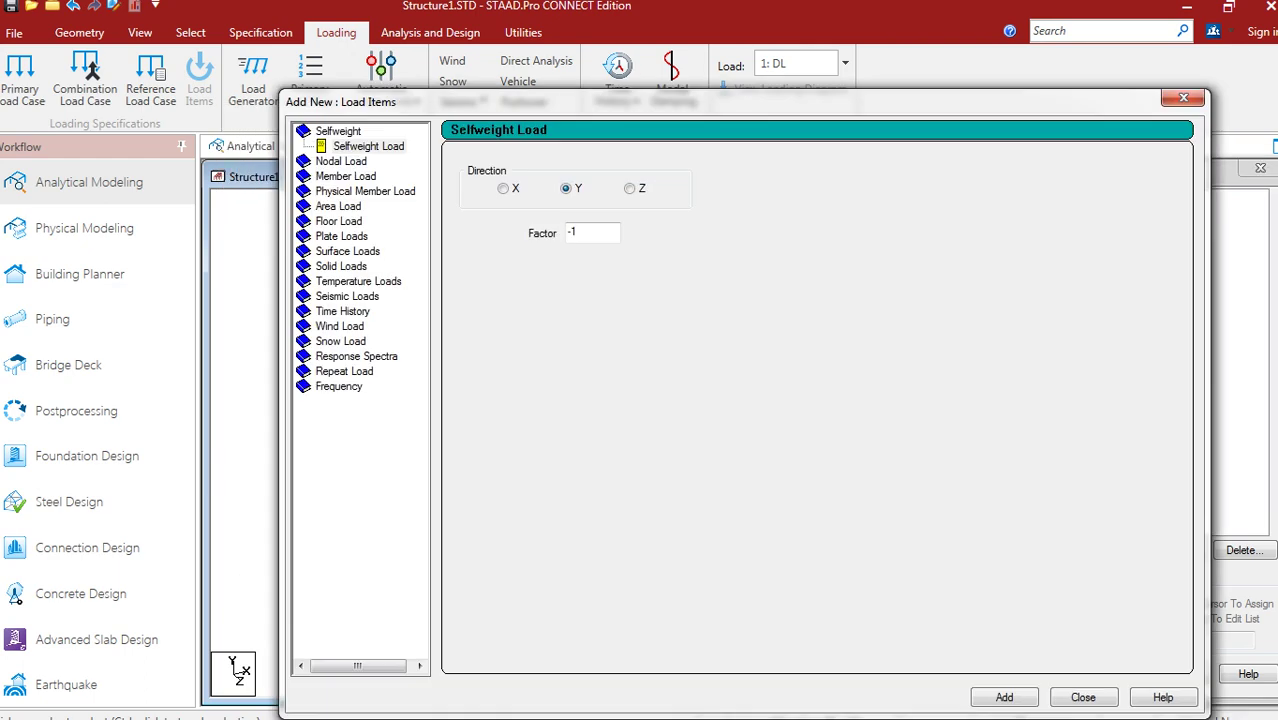
pyautogui.click(339, 221)
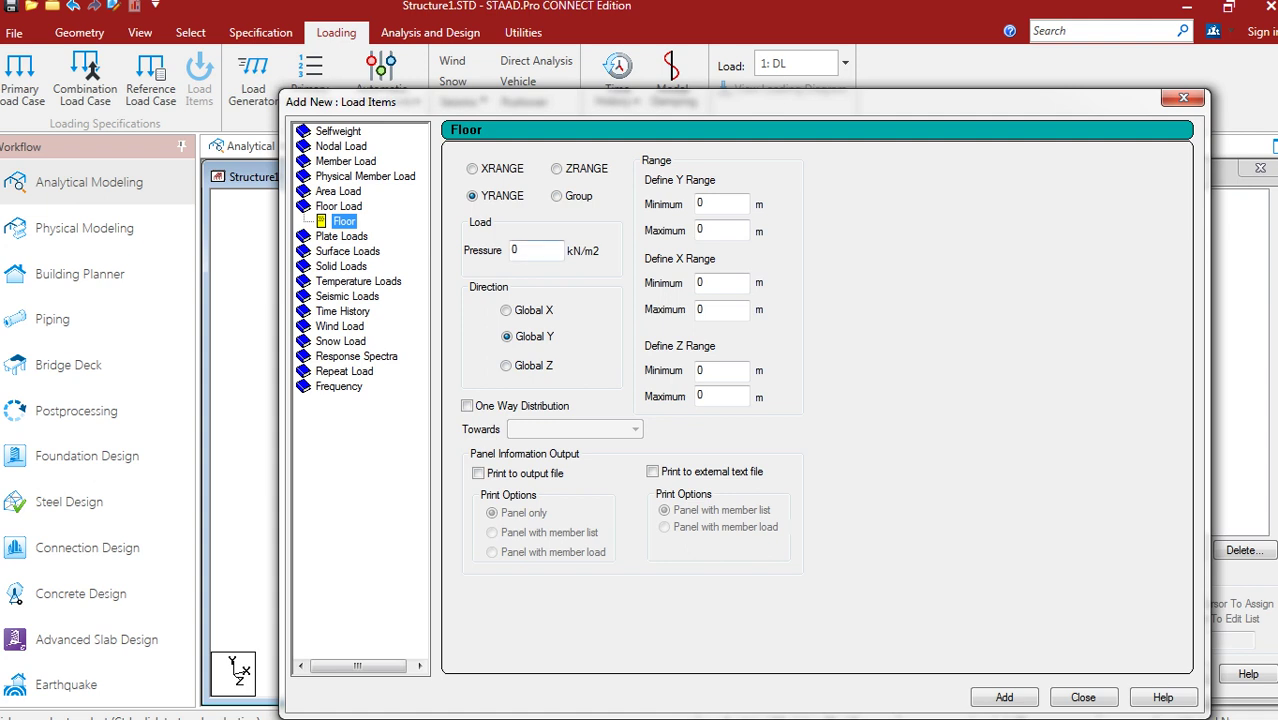
pyautogui.moveTo(524, 250); pyautogui.dragTo(508, 250)
pyautogui.write('-5')
# Limit the floor load to a Y range of 3 m to 15 m and add it to the DL case
pyautogui.click(722, 204)
pyautogui.moveTo(708, 204); pyautogui.dragTo(691, 204)
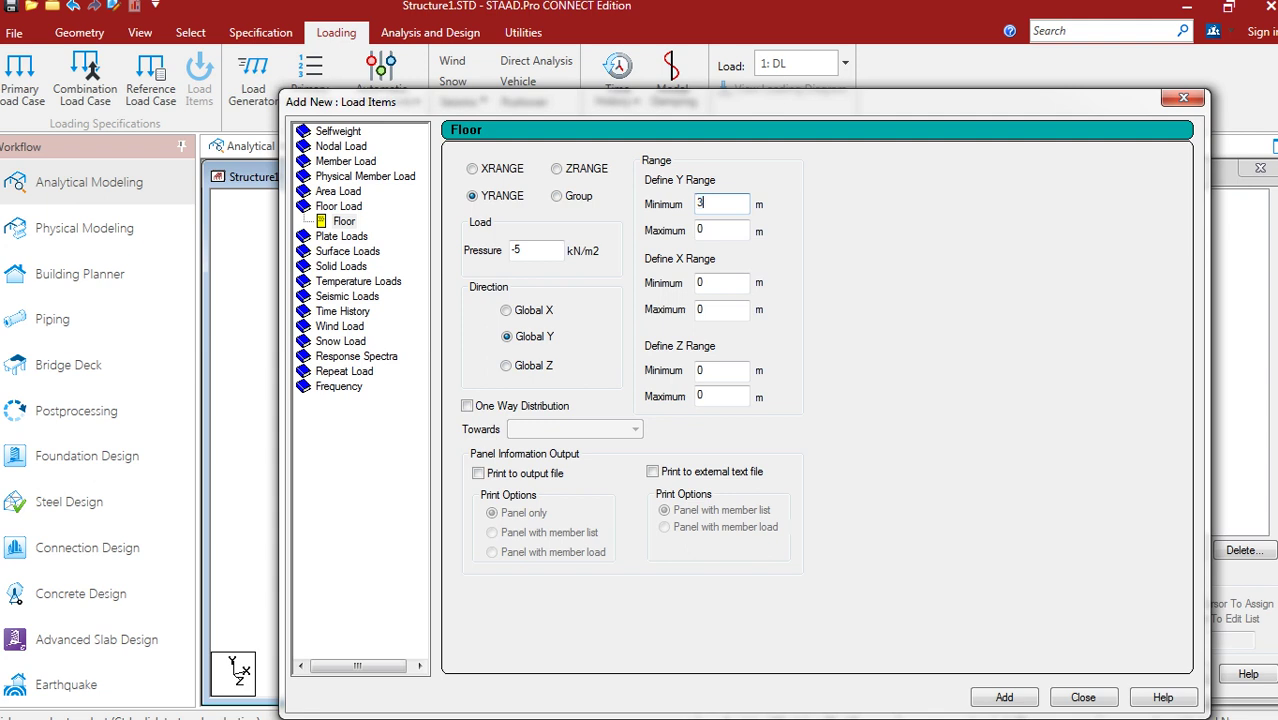
pyautogui.write('3')
pyautogui.press('Tab')
pyautogui.write('15')
pyautogui.moveTo(720, 101); pyautogui.dragTo(696, 59)
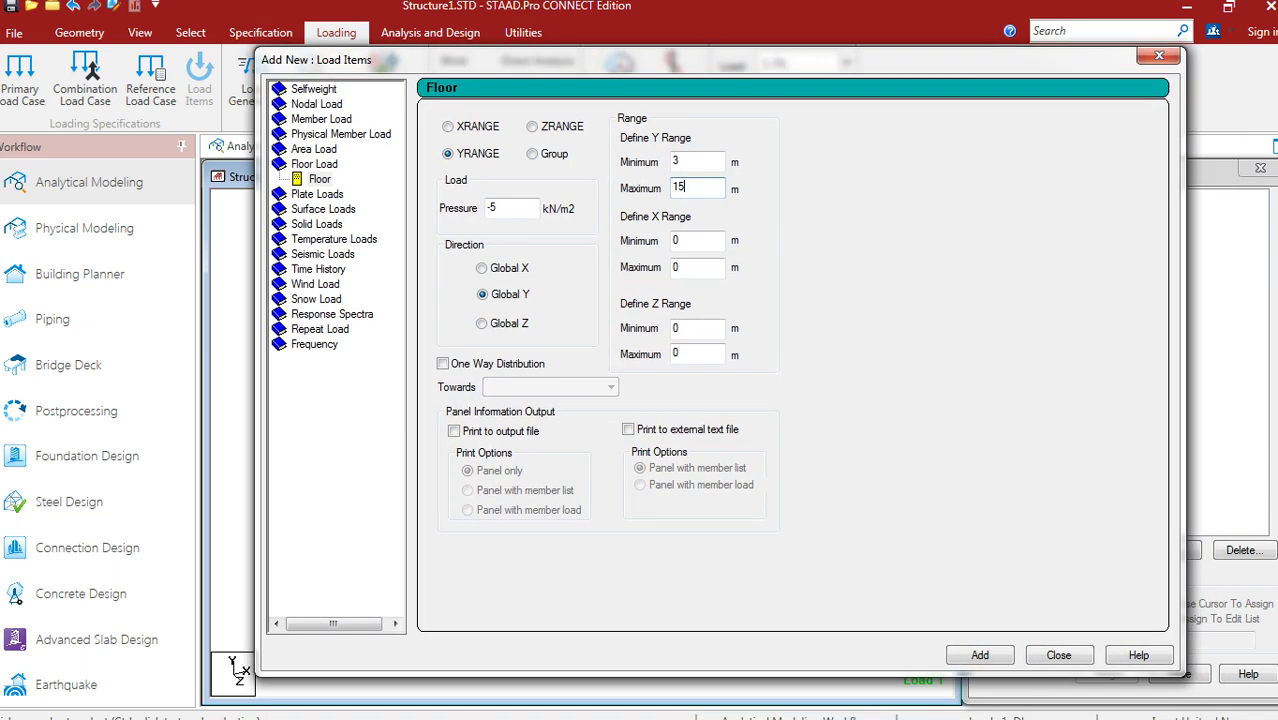
pyautogui.click(980, 655)
pyautogui.moveTo(720, 60); pyautogui.dragTo(628, 33)
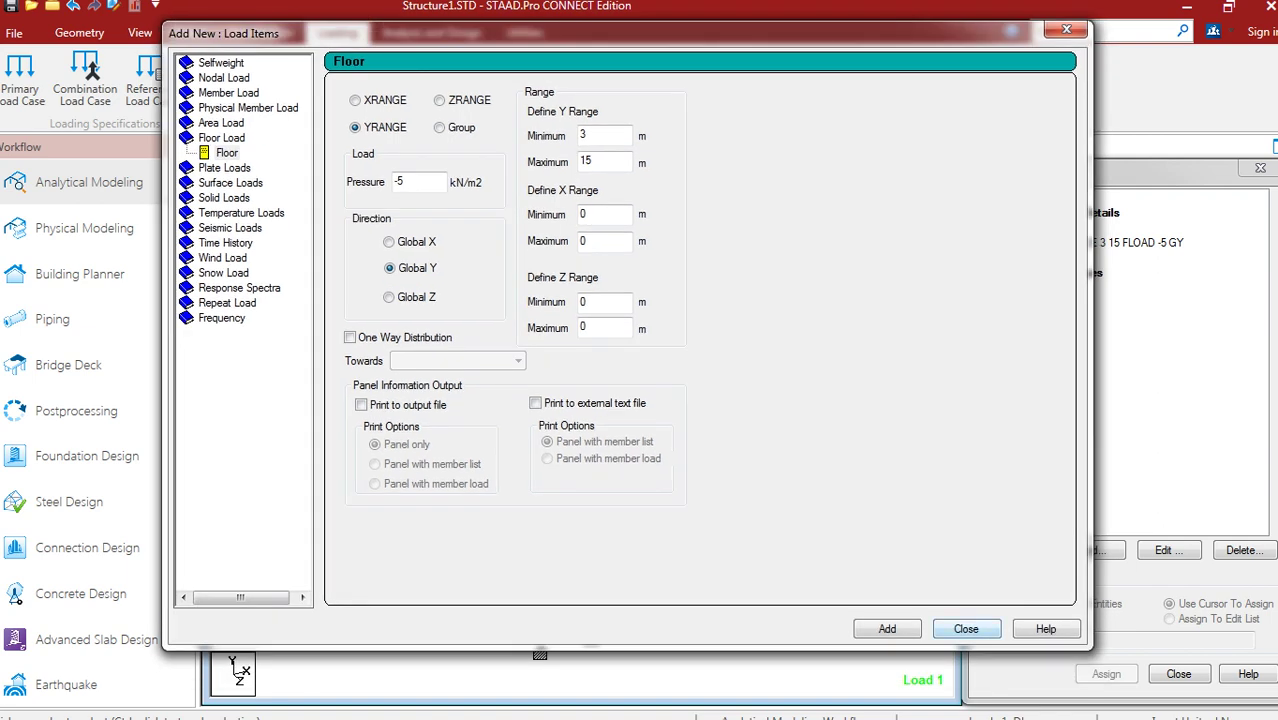
pyautogui.click(966, 628)
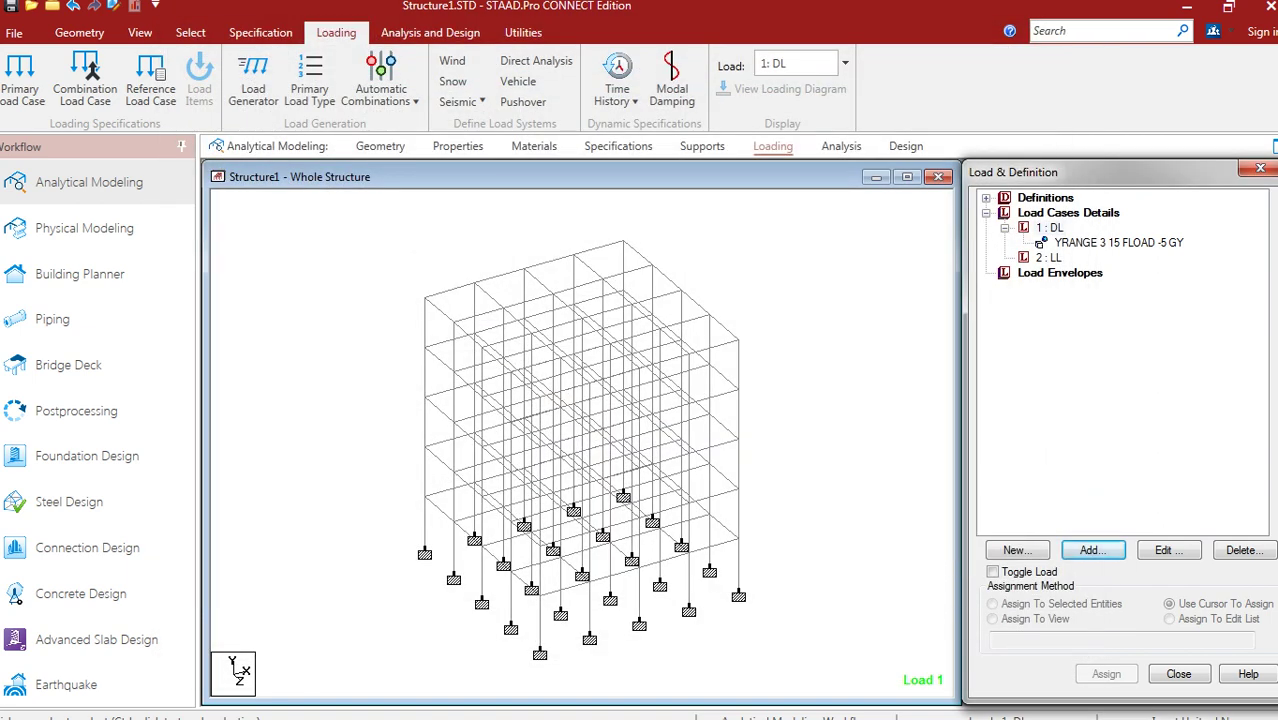
# Display the DL floor load on the structure to examine its distribution over the floors
pyautogui.click(1118, 243)
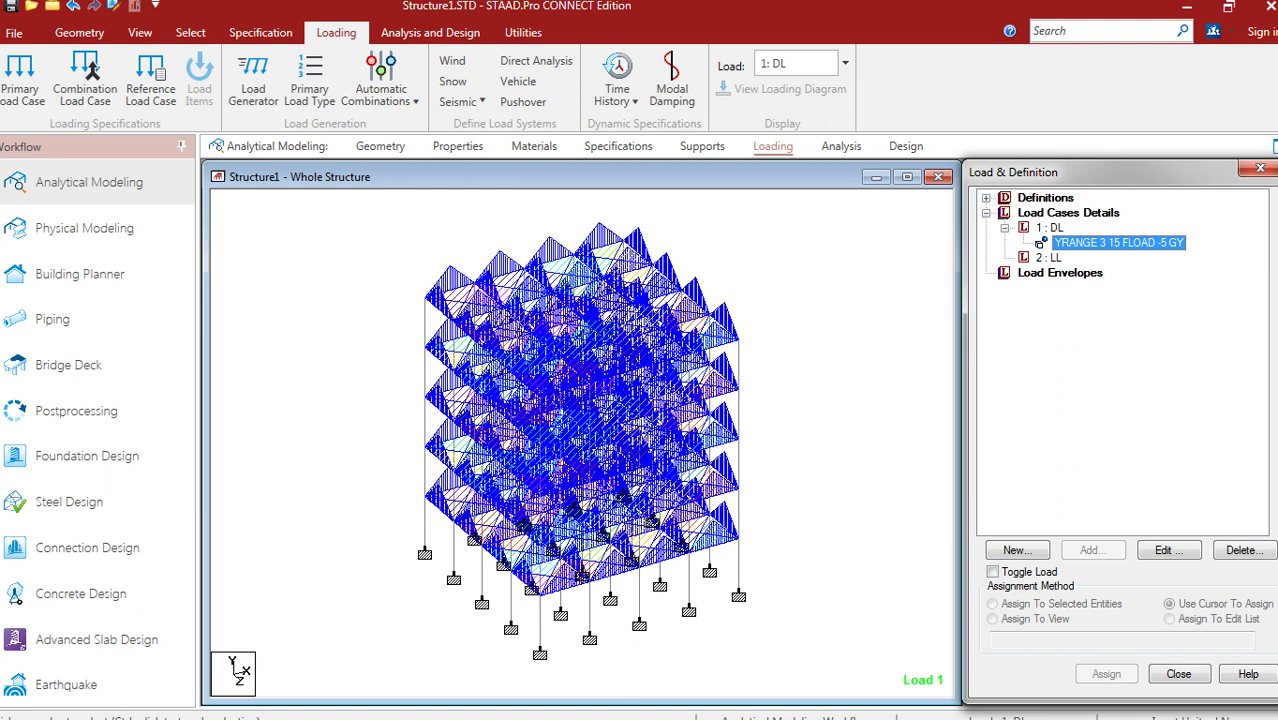
pyautogui.click(1005, 228)
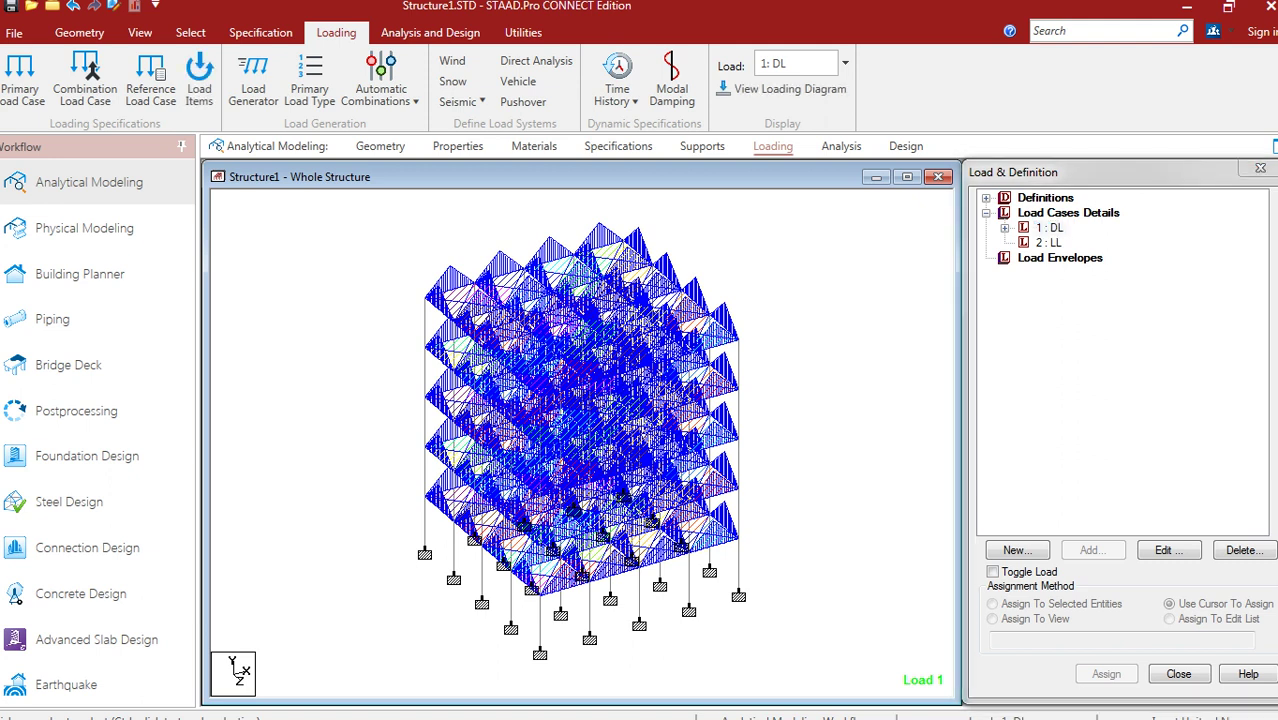
pyautogui.click(1005, 228)
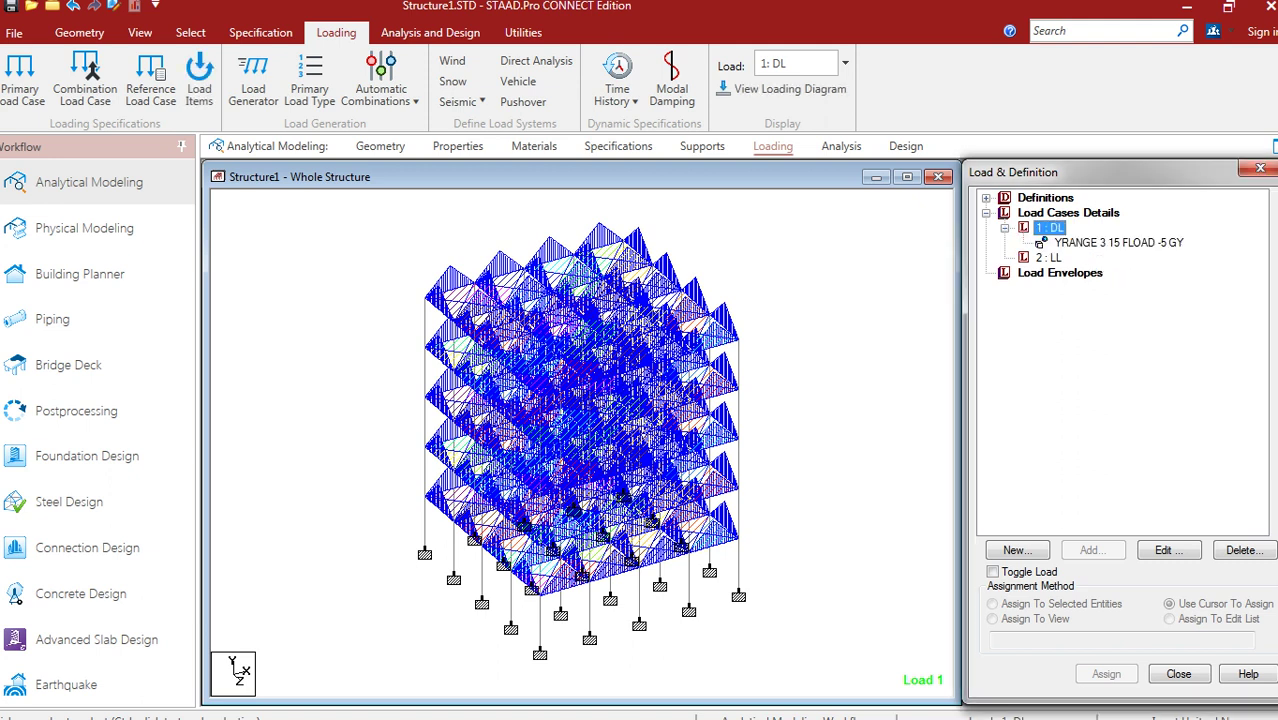
pyautogui.click(986, 213)
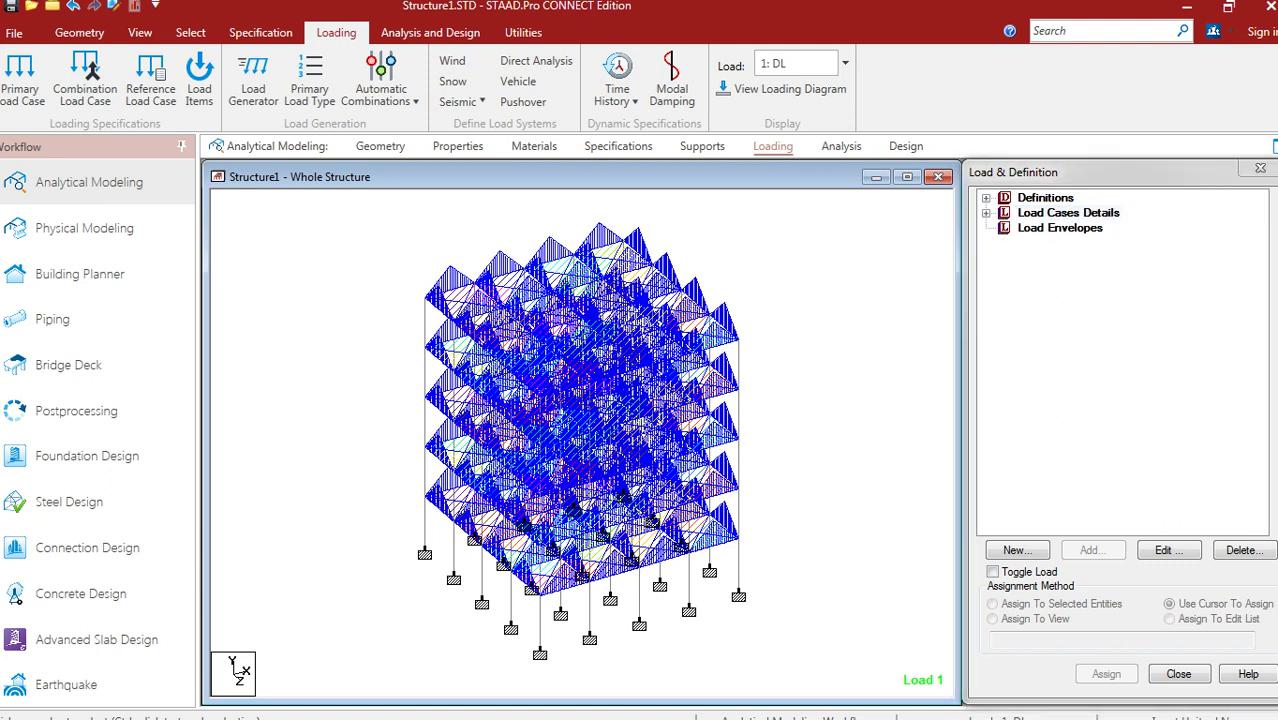
pyautogui.click(986, 213)
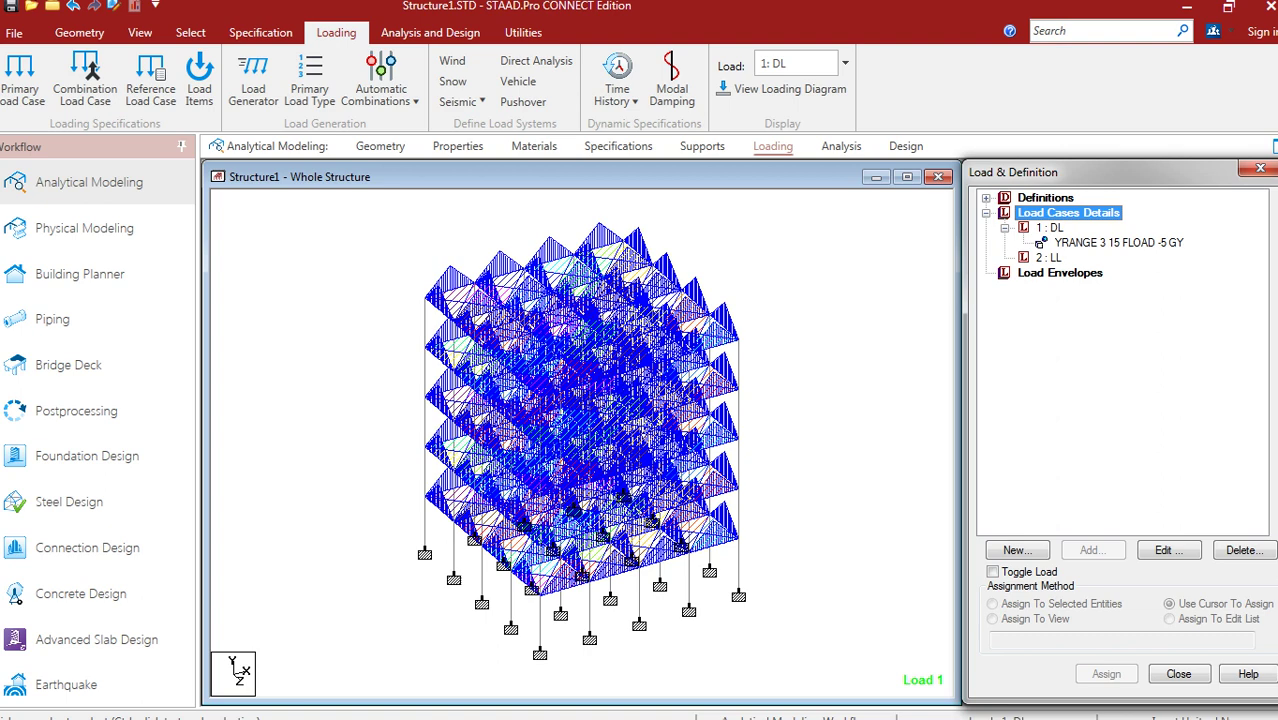
# With the LL load case active, select the topmost level's beams in a side elevation and show only those beams
pyautogui.click(1048, 258)
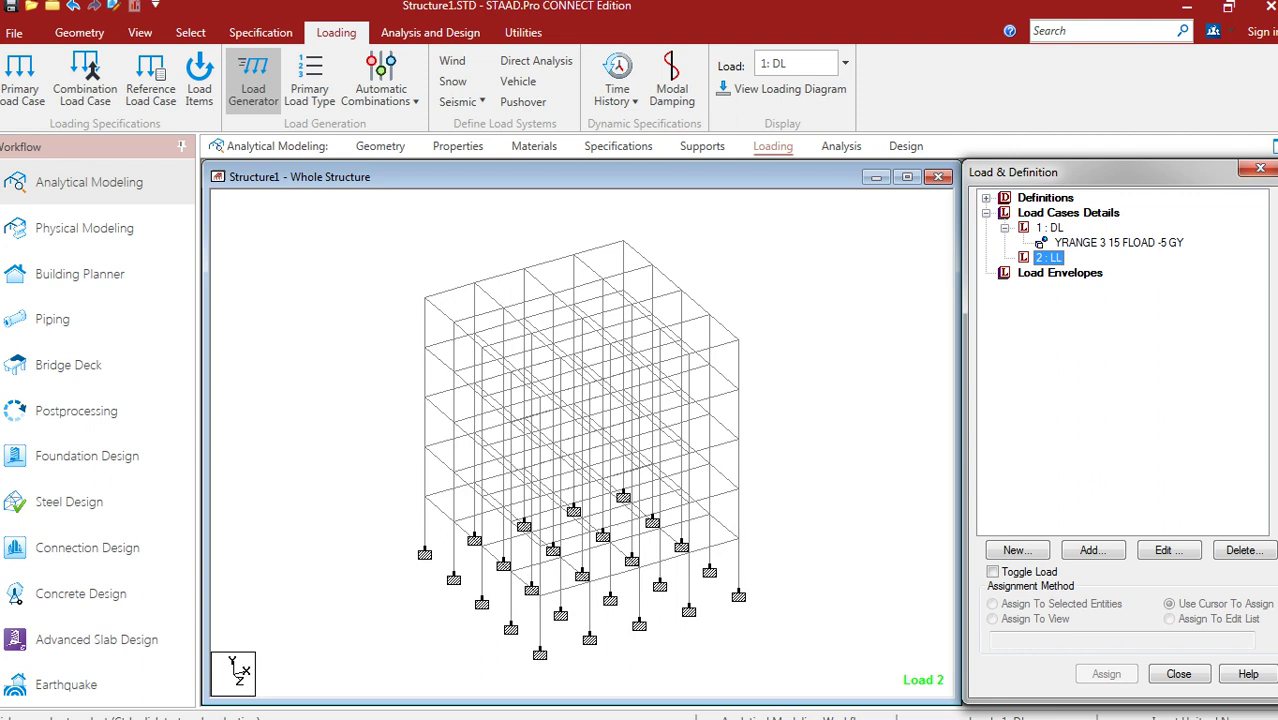
pyautogui.click(139, 32)
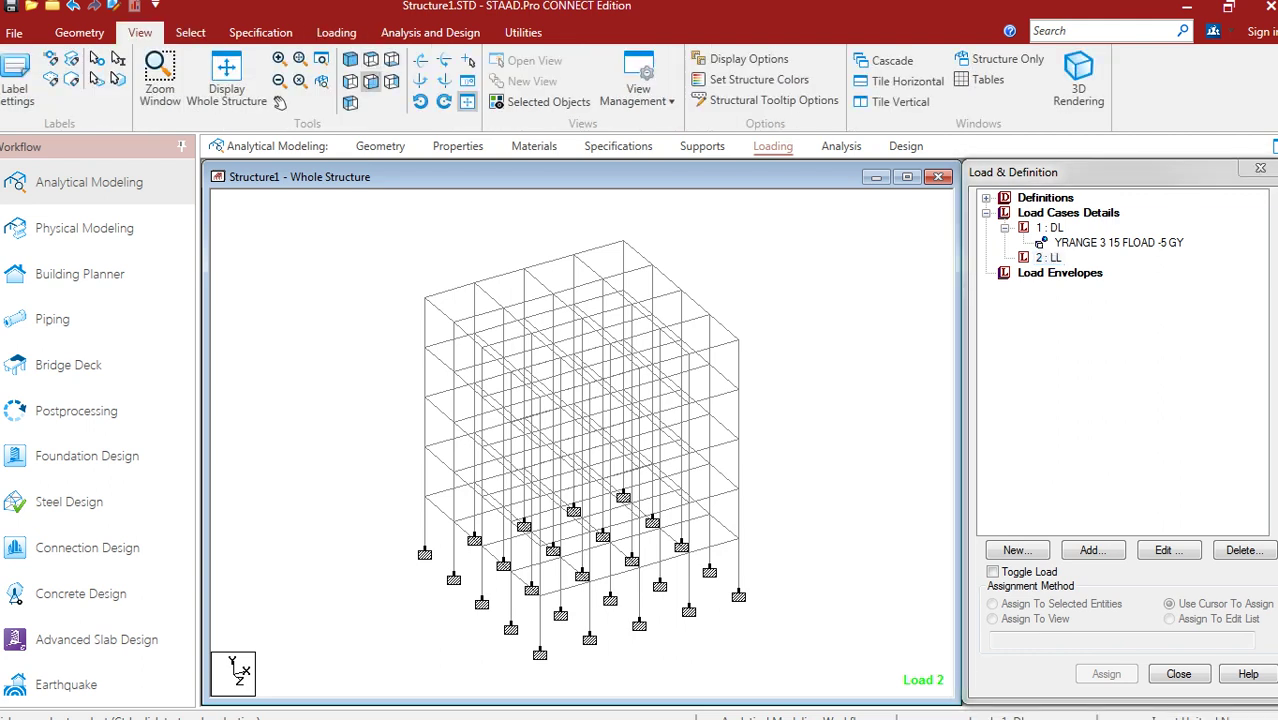
pyautogui.click(349, 81)
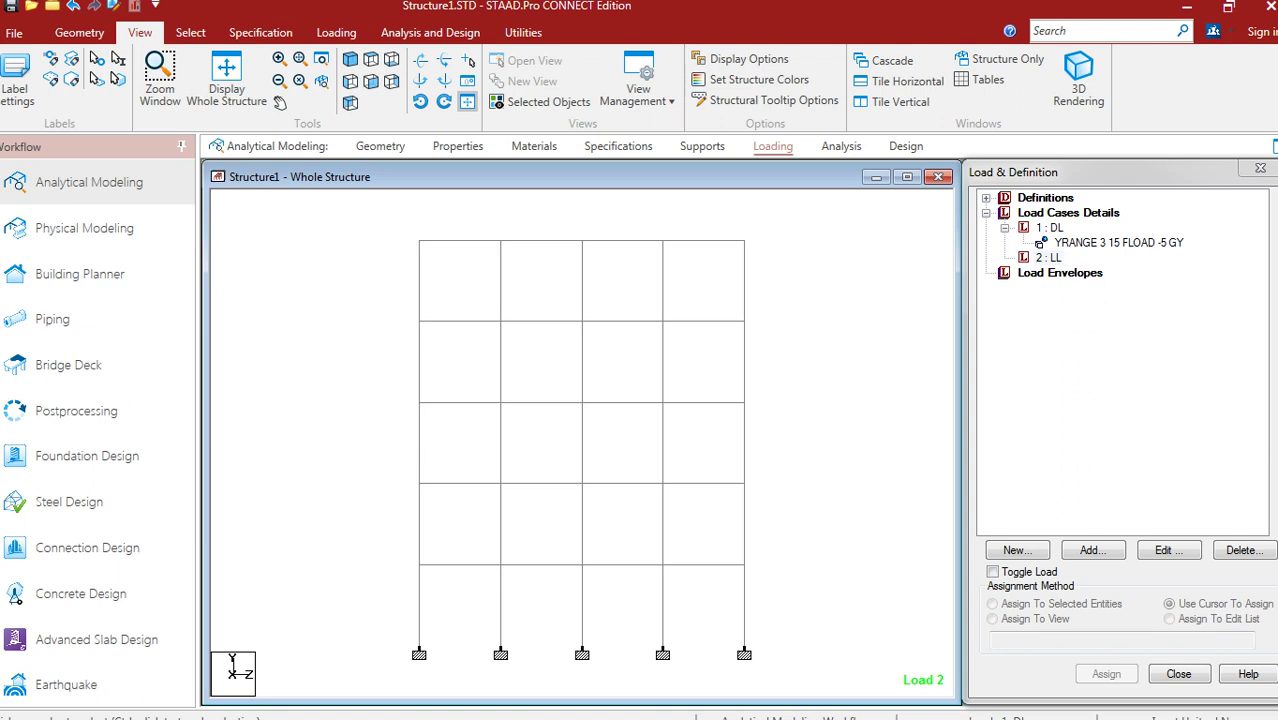
pyautogui.moveTo(385, 215); pyautogui.dragTo(785, 268)
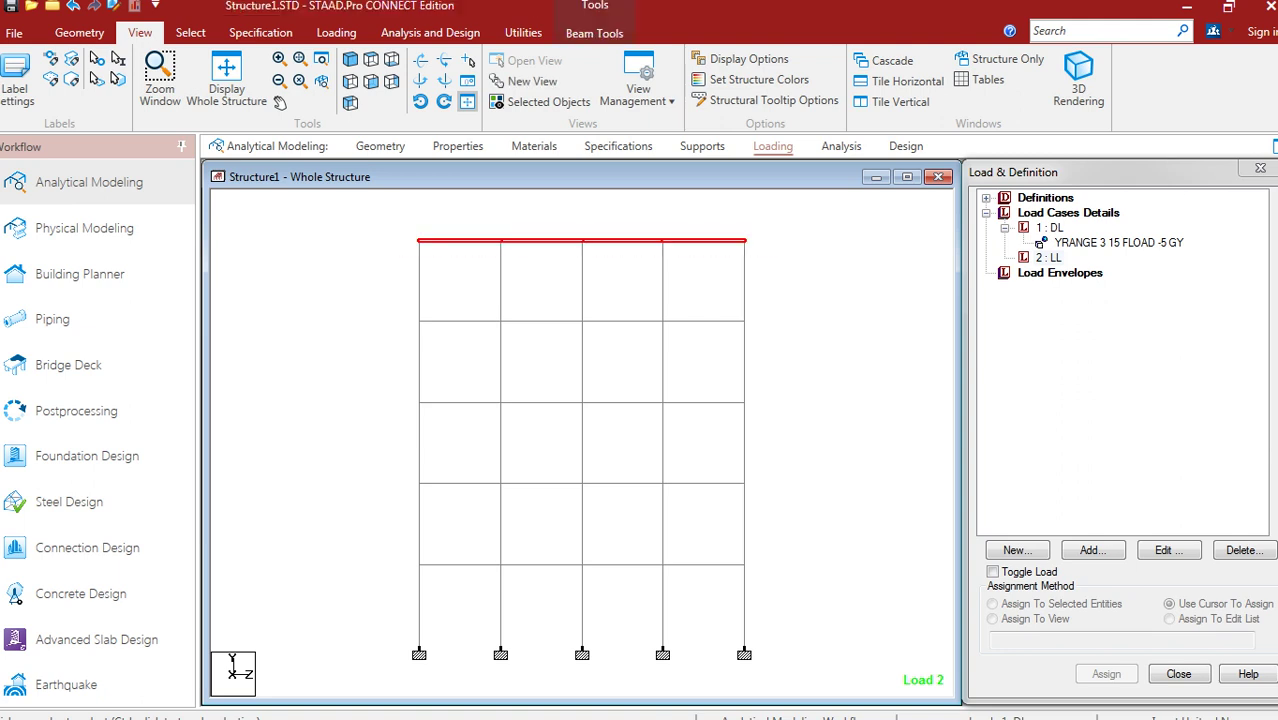
pyautogui.click(548, 101)
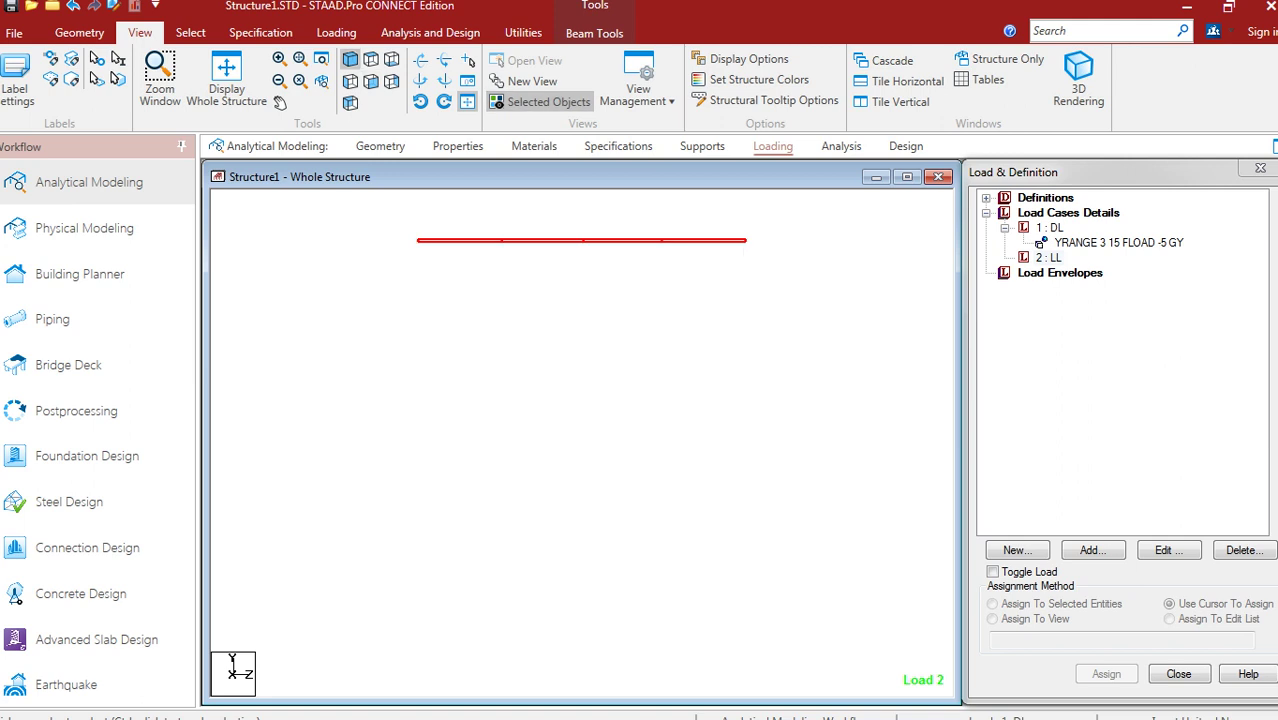
# Show the isolated top-level beams in an isometric view with nothing selected, and dismiss the sign-in window
pyautogui.click(370, 81)
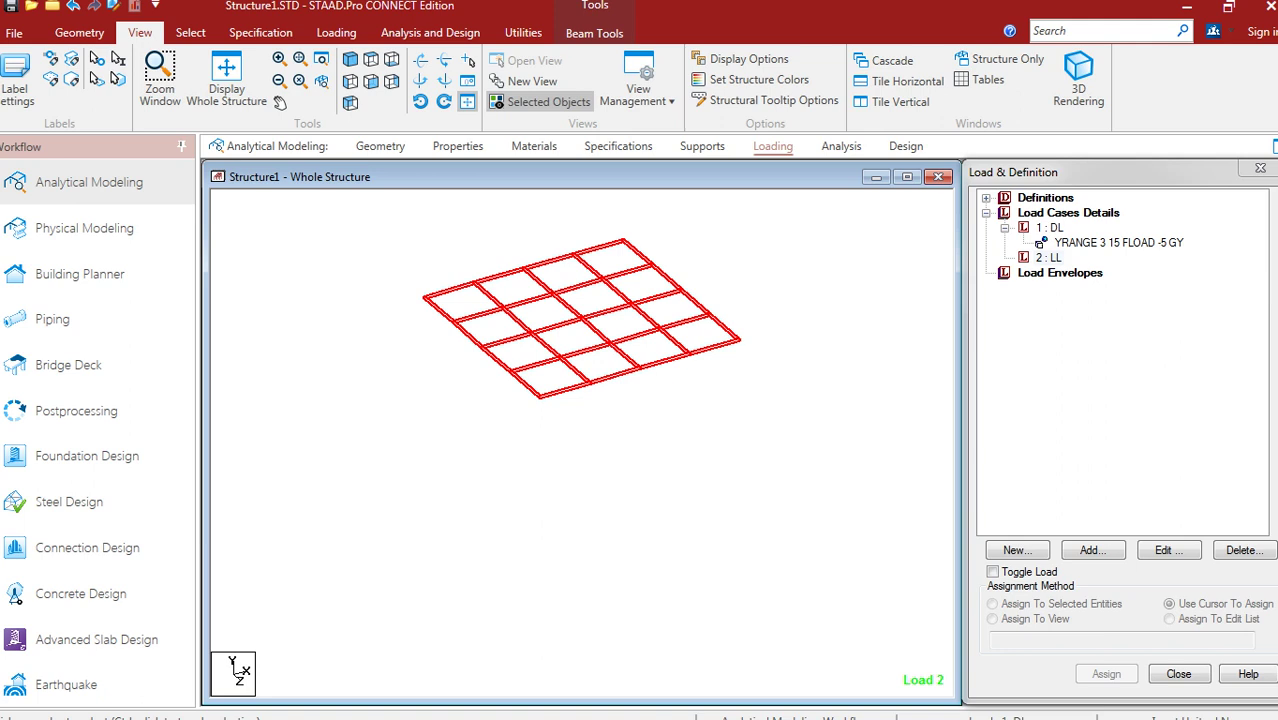
pyautogui.click(600, 480)
pyautogui.scroll(4, 582, 445)
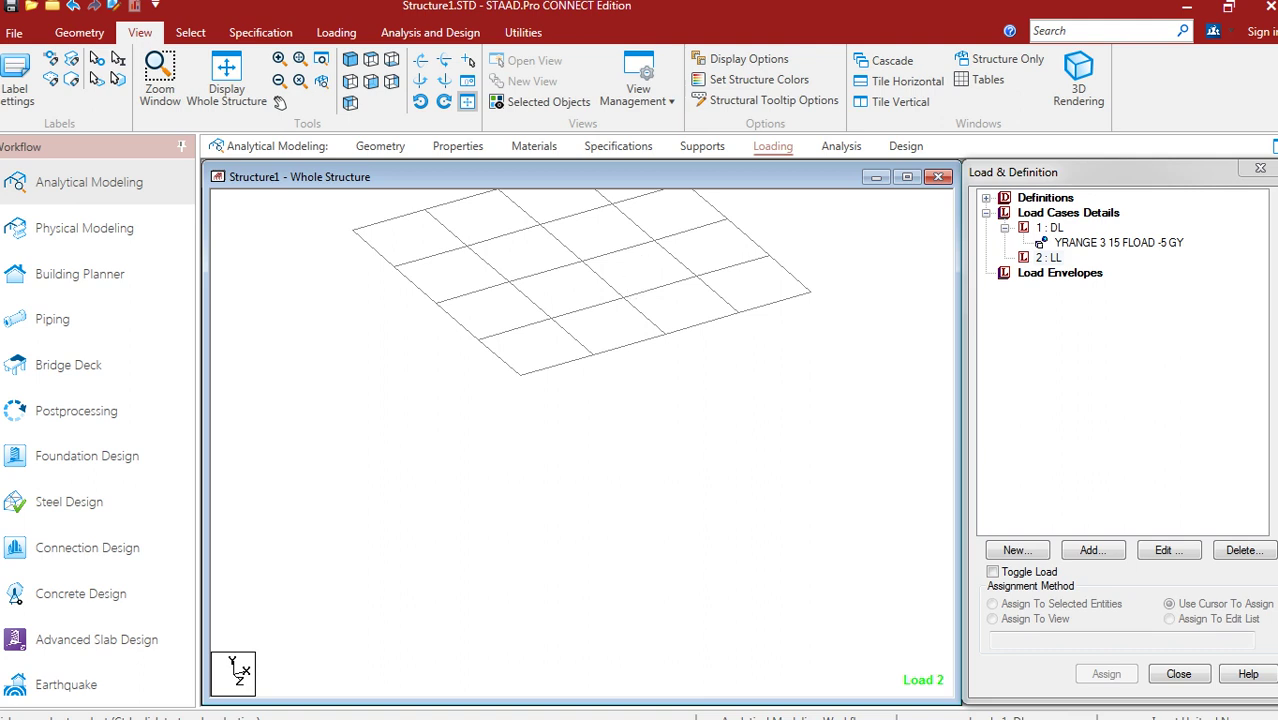
pyautogui.moveTo(582, 300); pyautogui.dragTo(503, 461, button='middle')
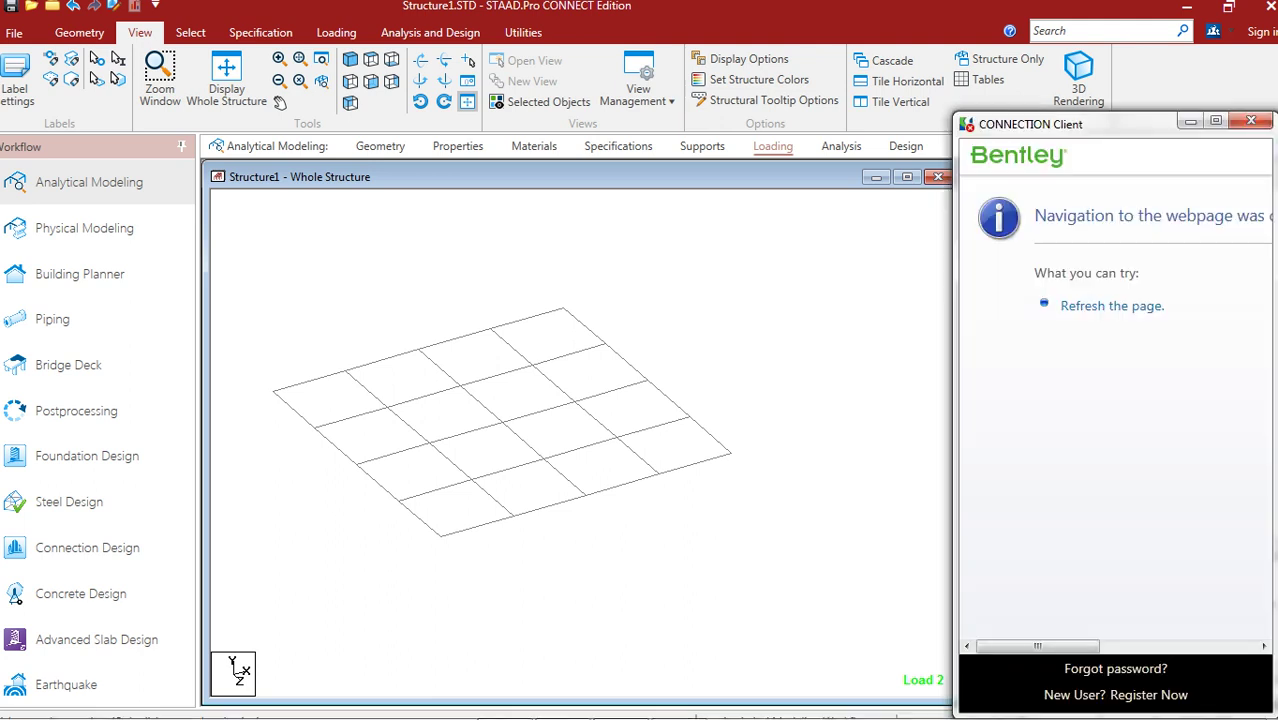
pyautogui.click(1251, 120)
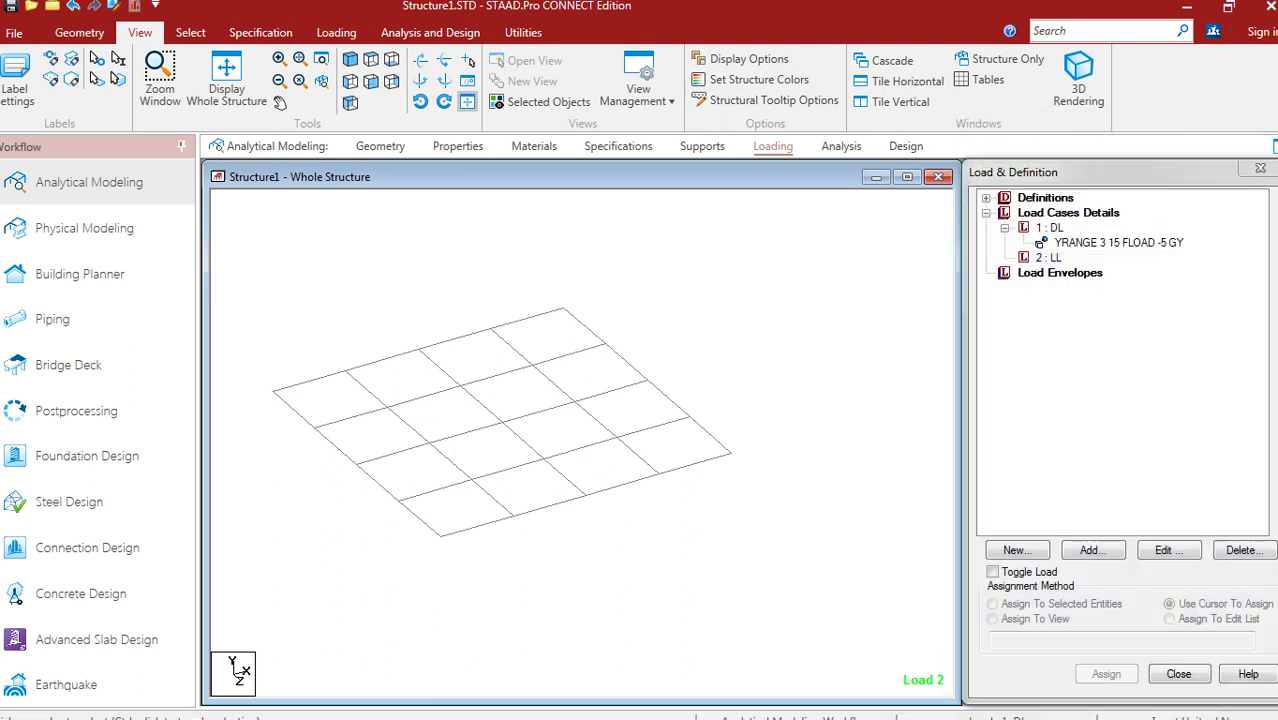
# Start a floor load item in the LL load case with a pressure of -3 kN/m2
pyautogui.click(1049, 258)
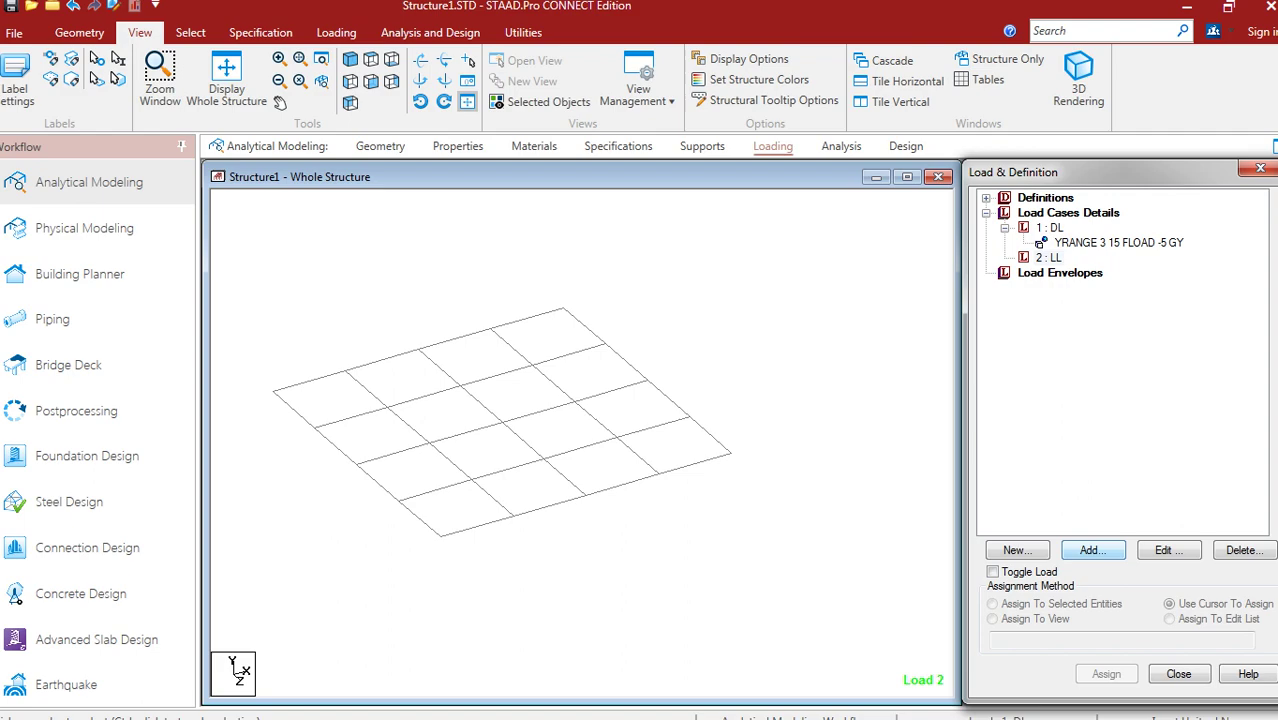
pyautogui.click(1091, 550)
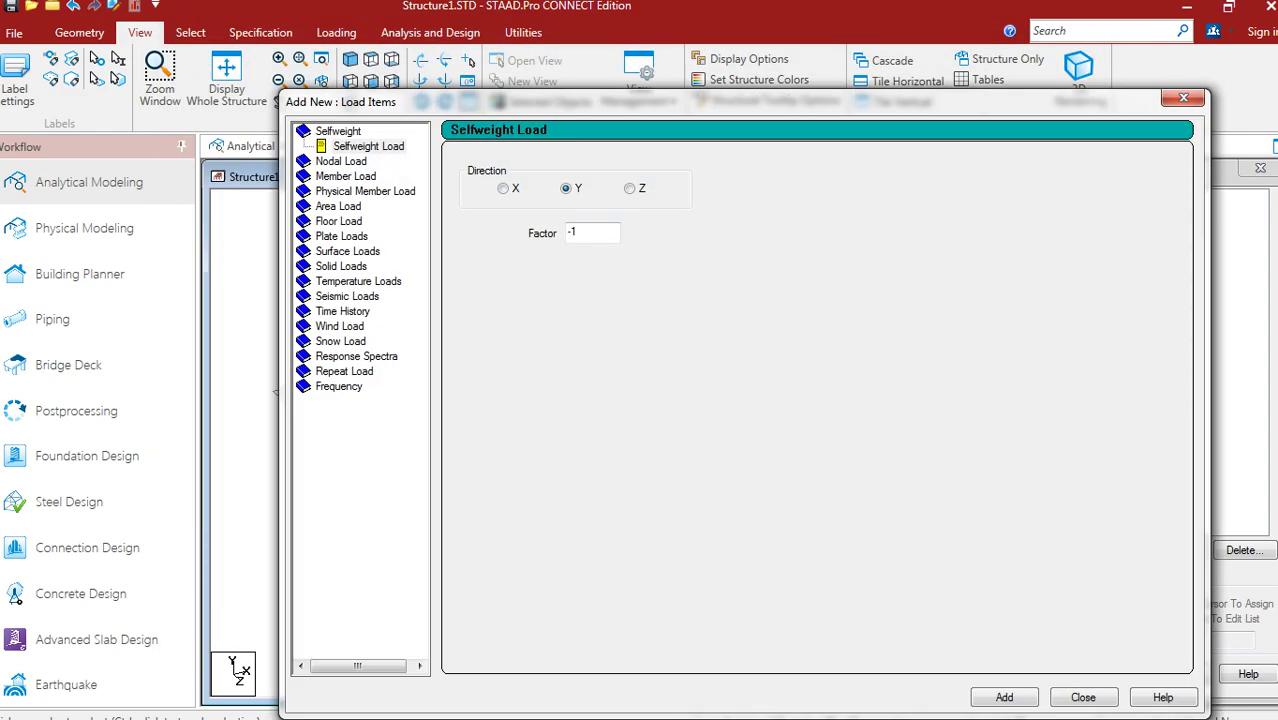
pyautogui.click(339, 221)
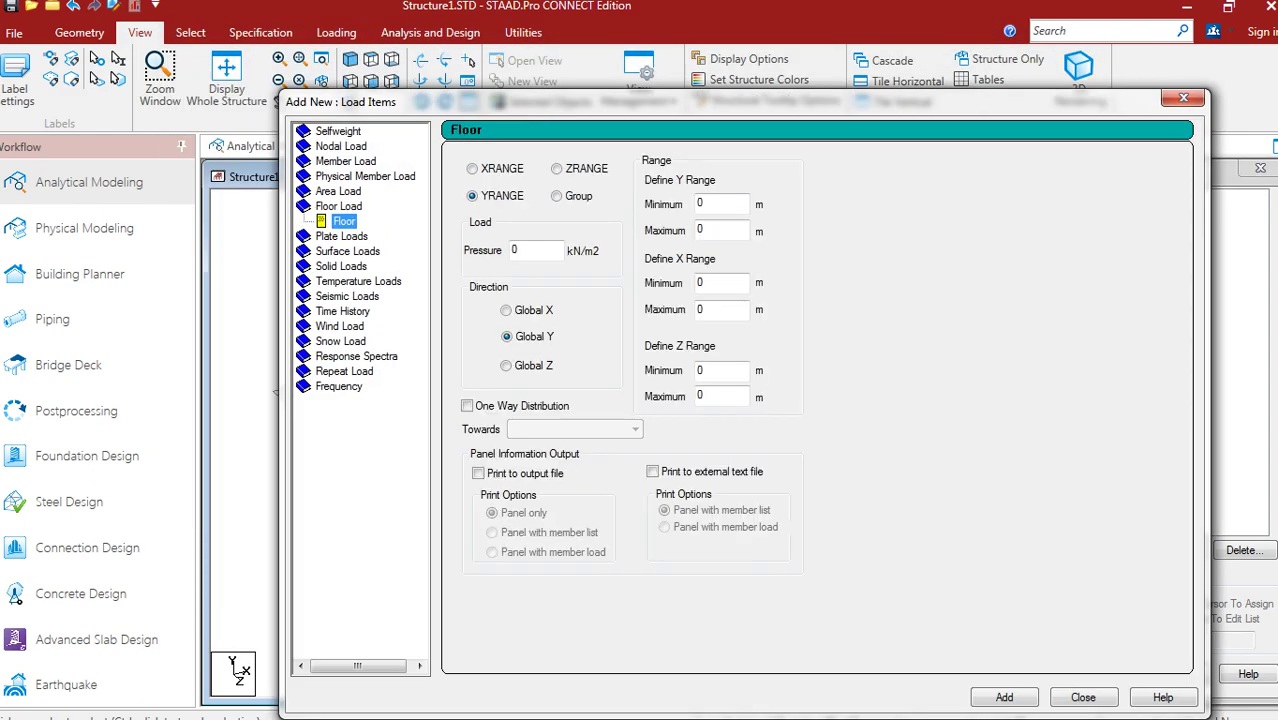
pyautogui.moveTo(400, 101); pyautogui.dragTo(732, 77)
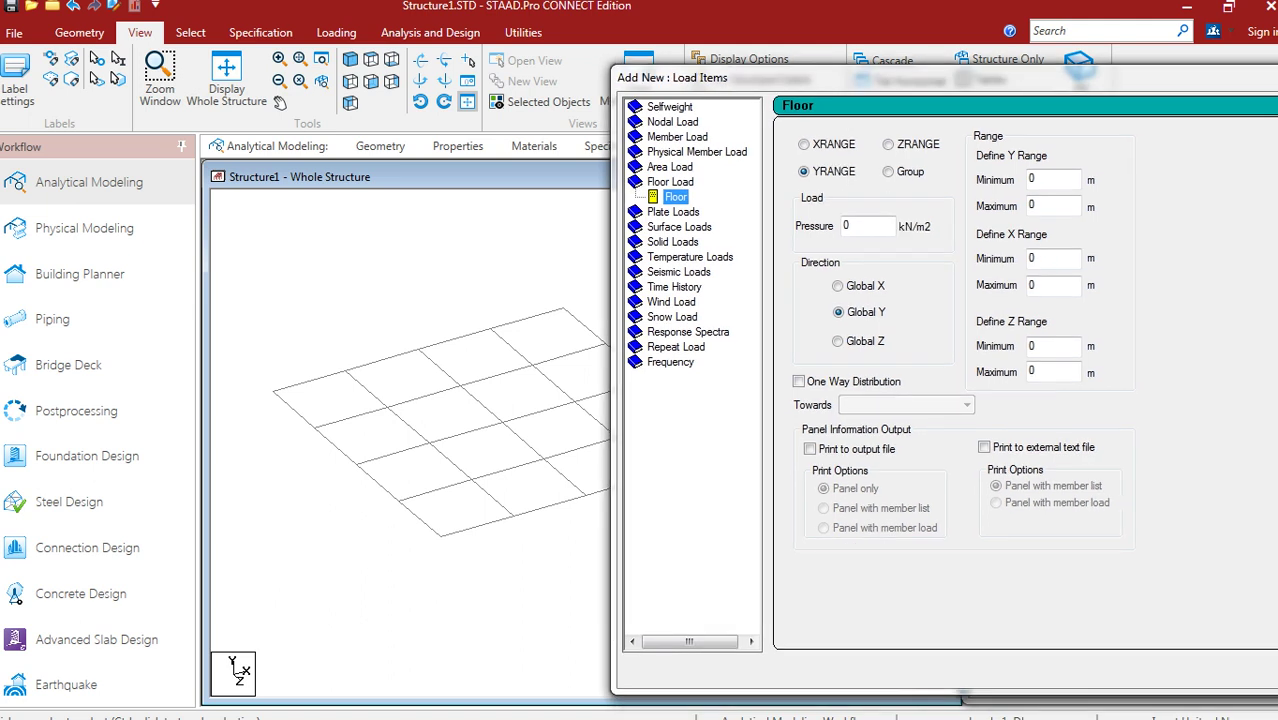
pyautogui.doubleClick(850, 226)
pyautogui.write('-3')
# Check the floor's node coordinates and limit the -3 kN/m2 floor load to X 0 to 6 m and Z 0 to 12 m
pyautogui.click(190, 32)
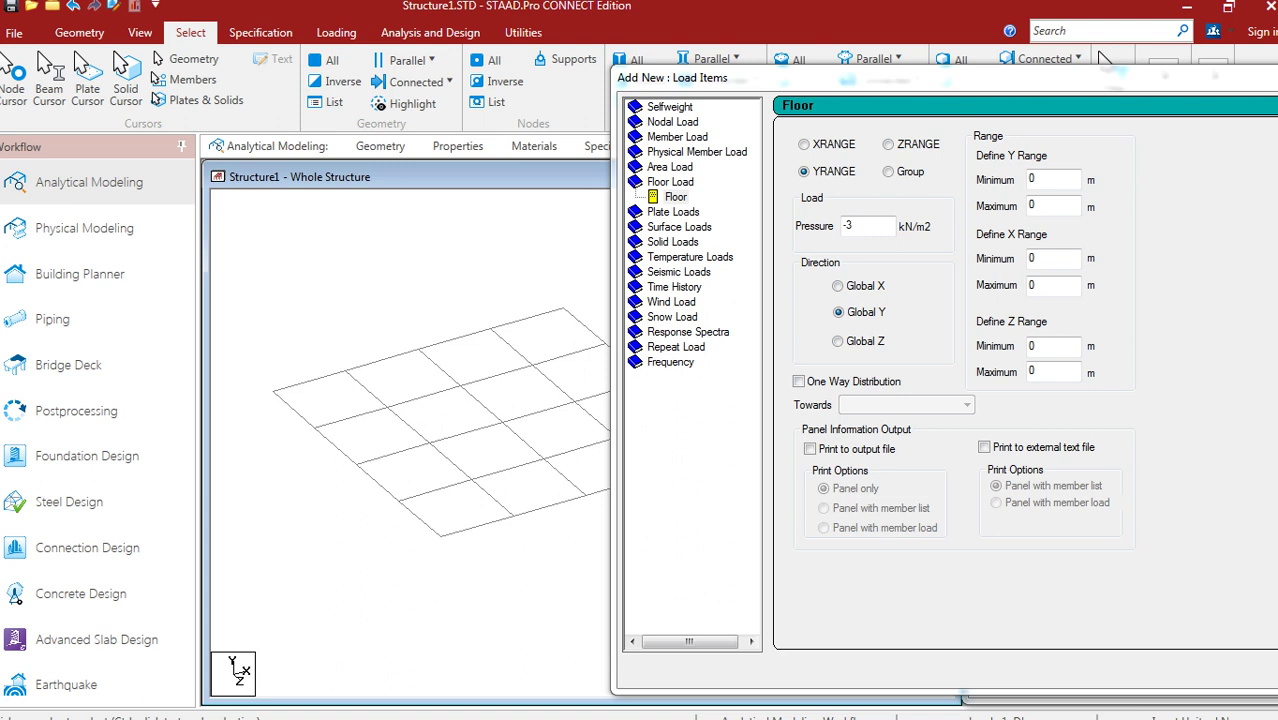
pyautogui.moveTo(273, 392)
pyautogui.moveTo(586, 495)
pyautogui.moveTo(586, 495); pyautogui.dragTo(308, 459, button='middle')
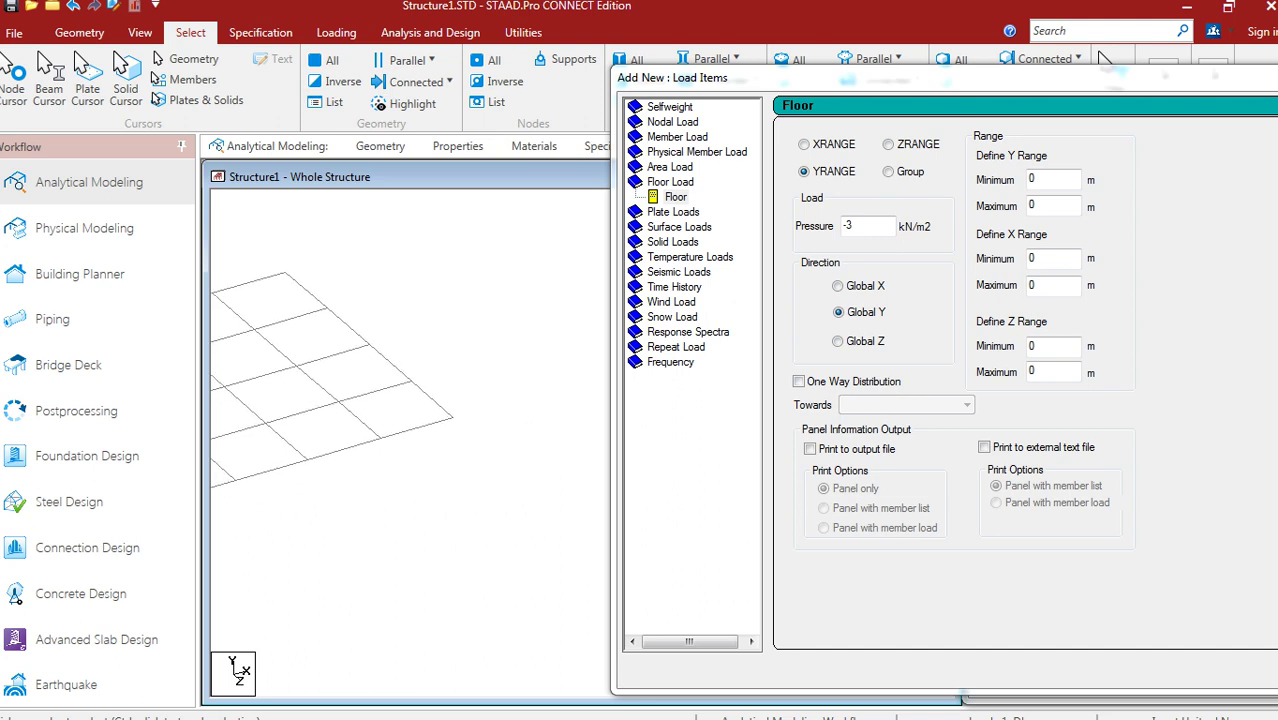
pyautogui.moveTo(307, 460)
pyautogui.doubleClick(1038, 286)
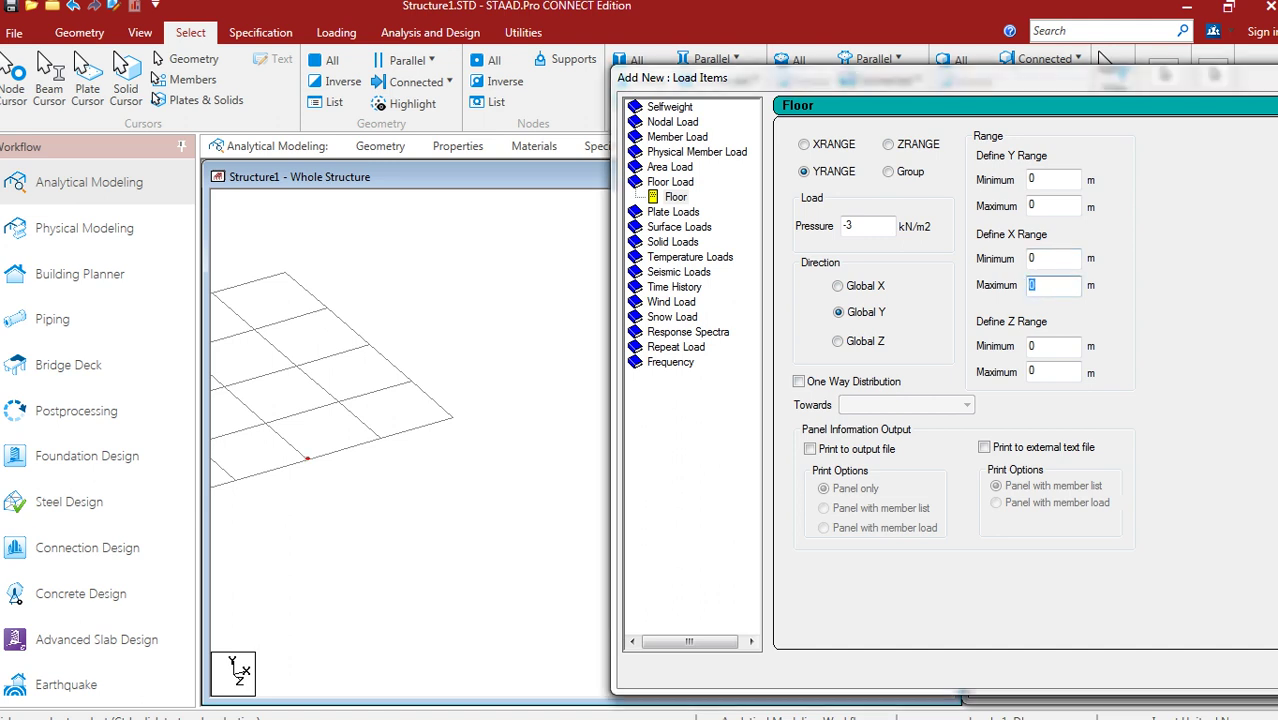
pyautogui.write('6')
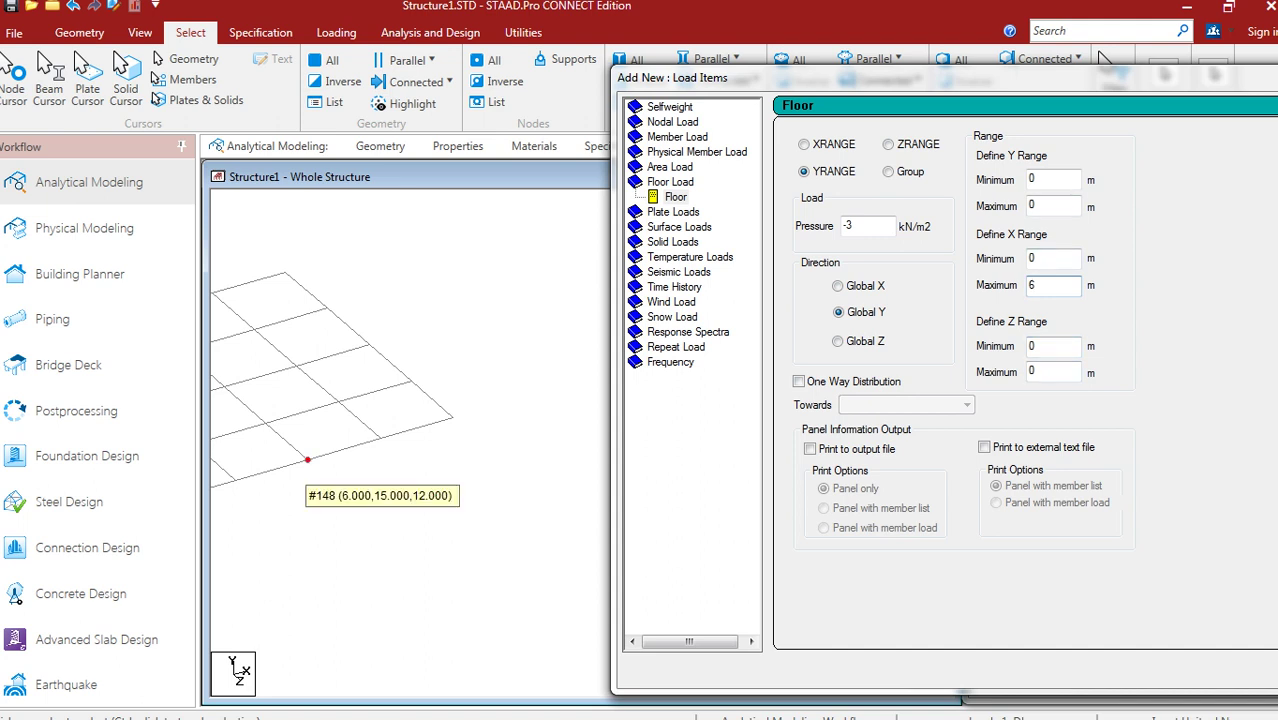
pyautogui.press('Tab')
pyautogui.press('Tab')
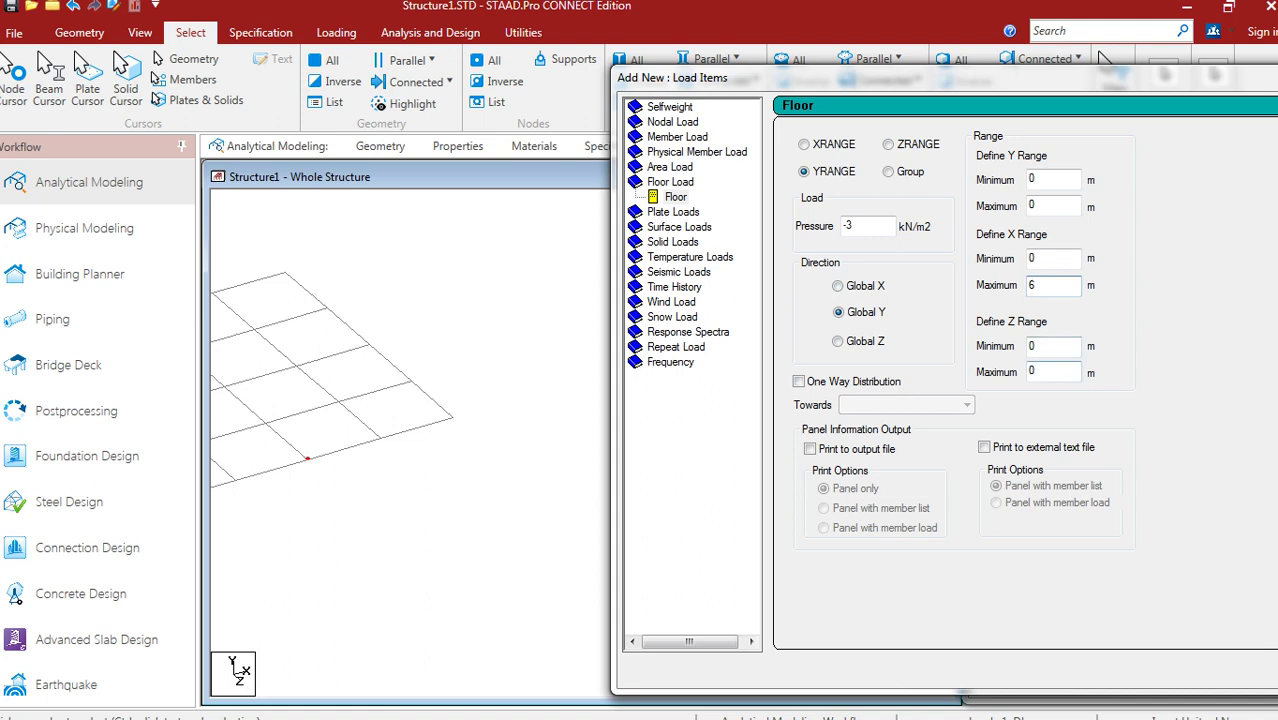
pyautogui.write('12')
# Set the floor load's Y range to 3 m to 15 m and add it to the LL case
pyautogui.press('Tab')
pyautogui.write('3')
pyautogui.press('Tab')
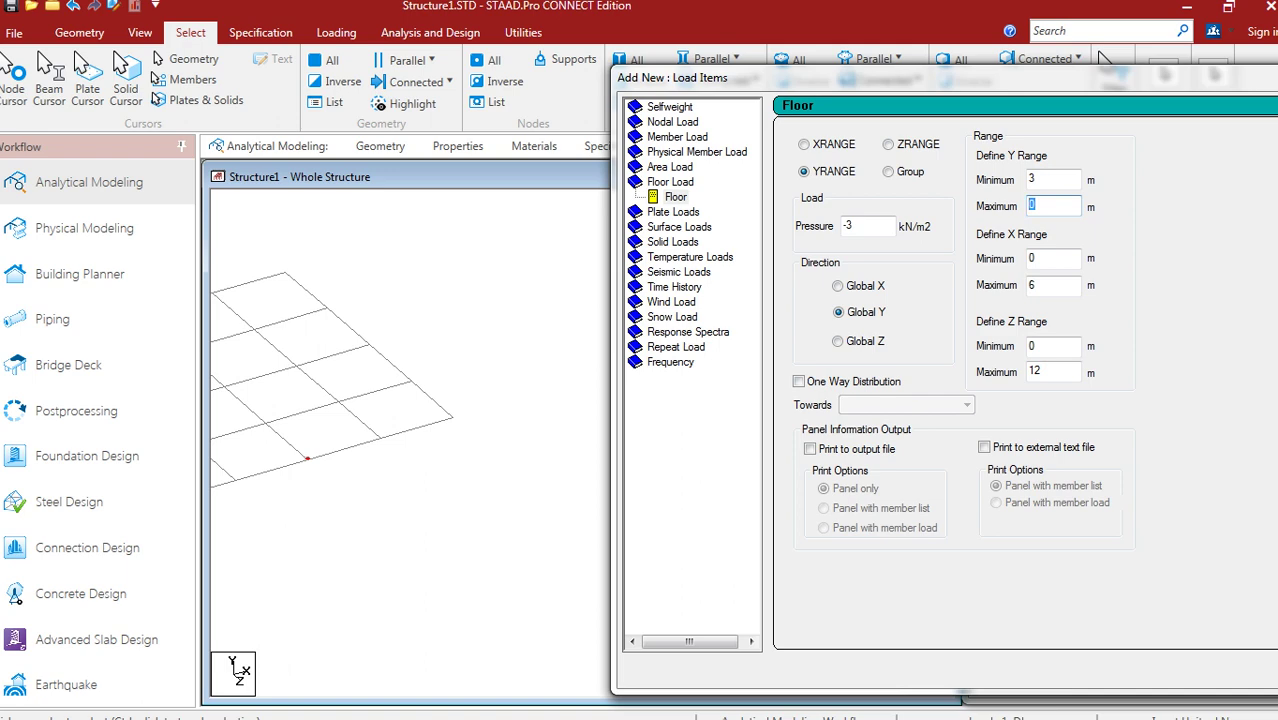
pyautogui.write('15')
pyautogui.moveTo(900, 78); pyautogui.dragTo(696, 70)
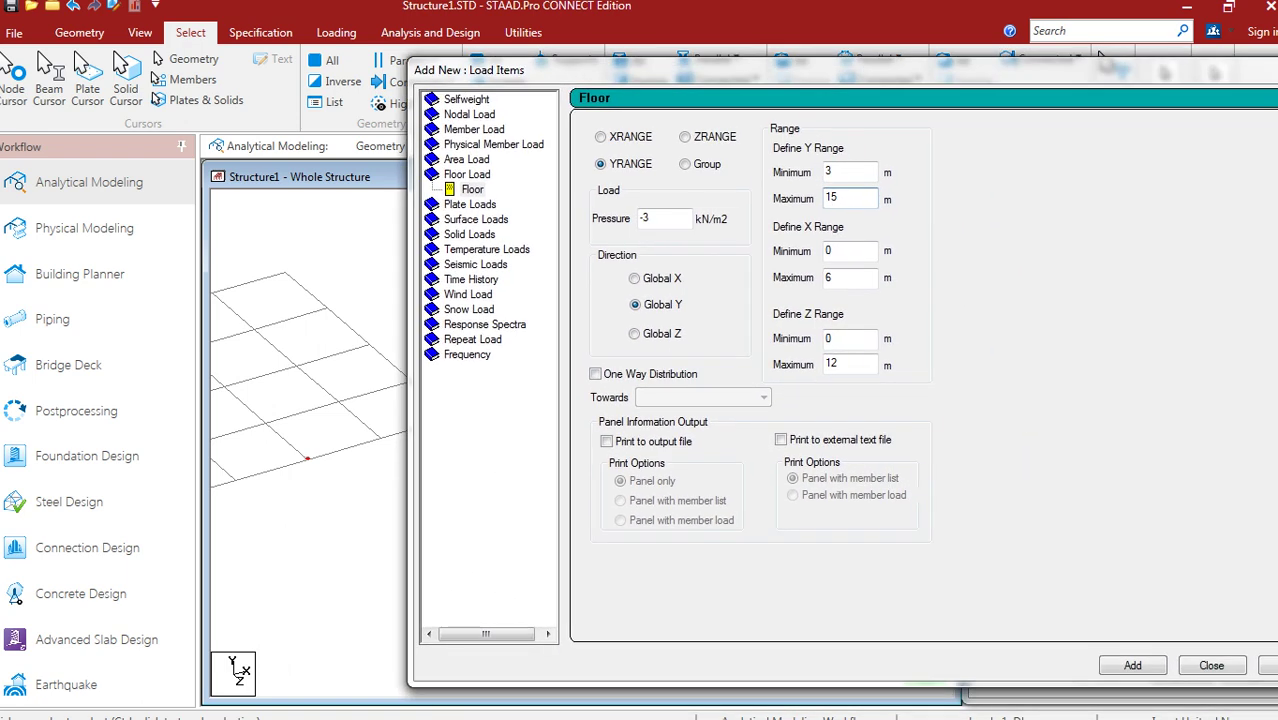
pyautogui.click(1132, 666)
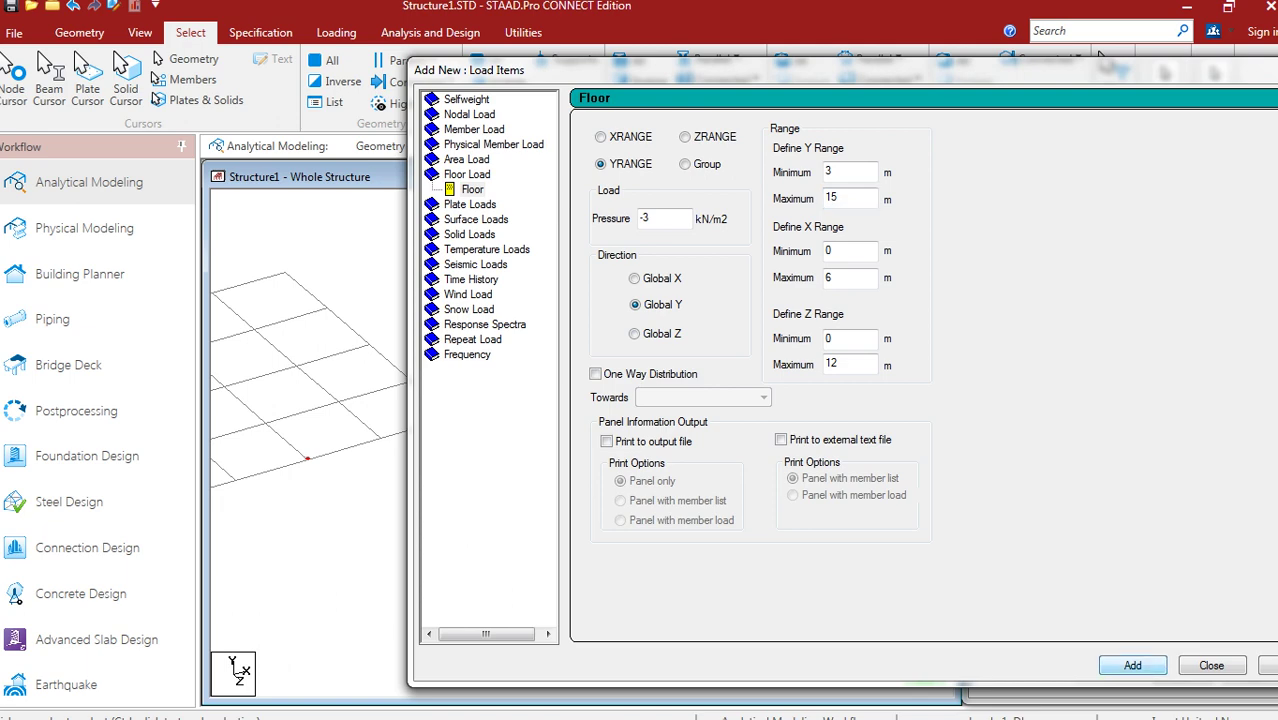
# Set the pressure to -4 kN/m2 for a second LL floor load item
pyautogui.moveTo(850, 70); pyautogui.dragTo(1034, 103)
pyautogui.moveTo(308, 458); pyautogui.dragTo(377, 528, button='middle')
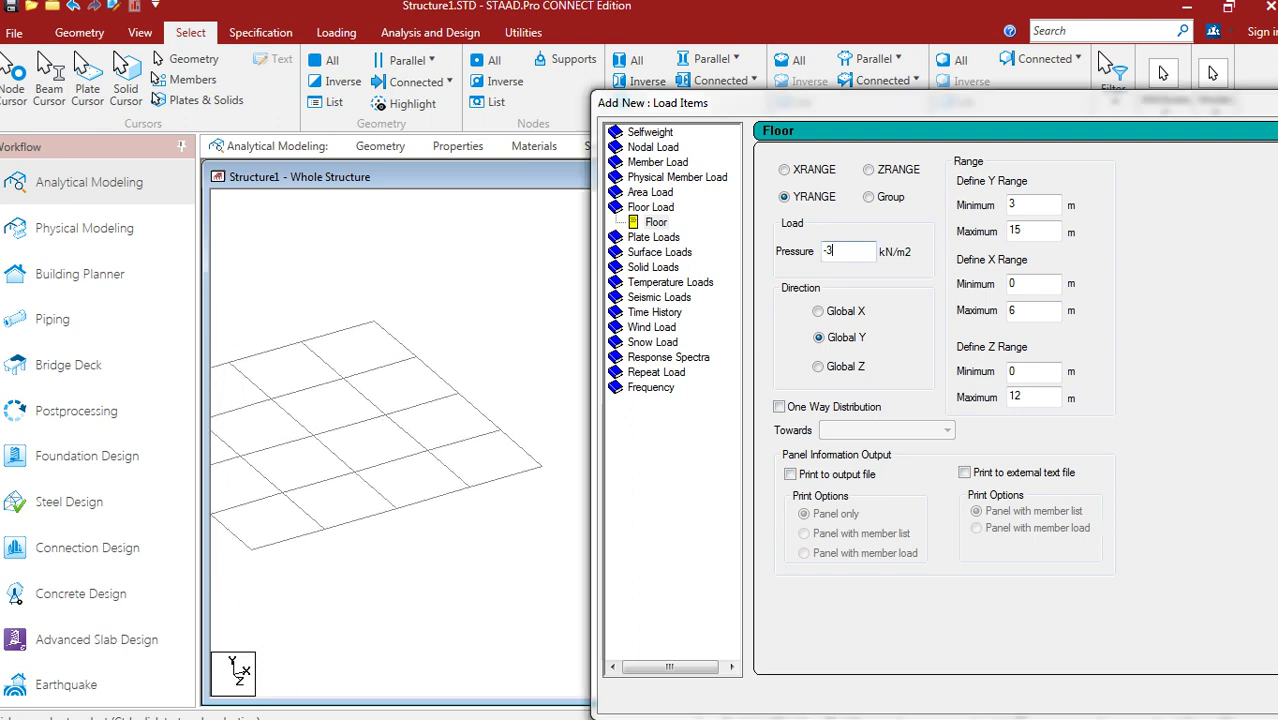
pyautogui.press('BackSpace')
pyautogui.write('4')
# Limit the second floor load to an X range of 6 m to 12 m, add it to the LL case and finish adding loads
pyautogui.moveTo(229, 362)
pyautogui.doubleClick(1013, 284)
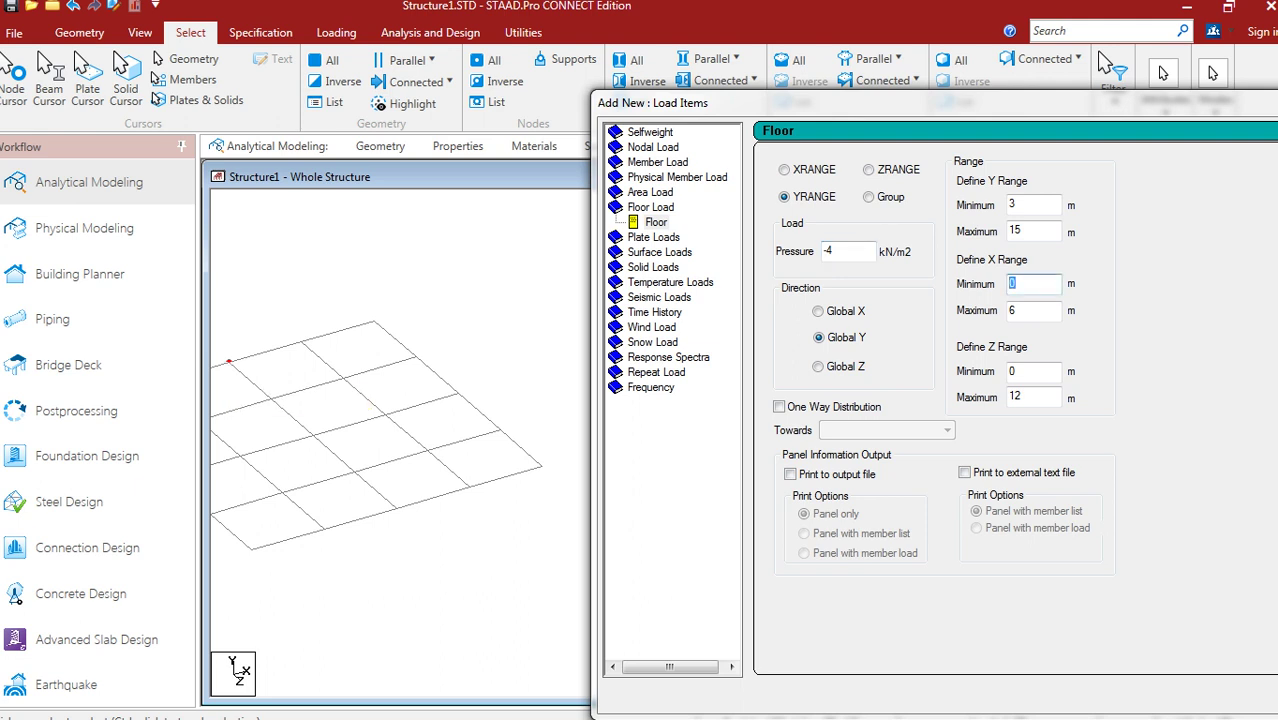
pyautogui.write('6')
pyautogui.moveTo(440, 420); pyautogui.dragTo(274, 445, button='middle')
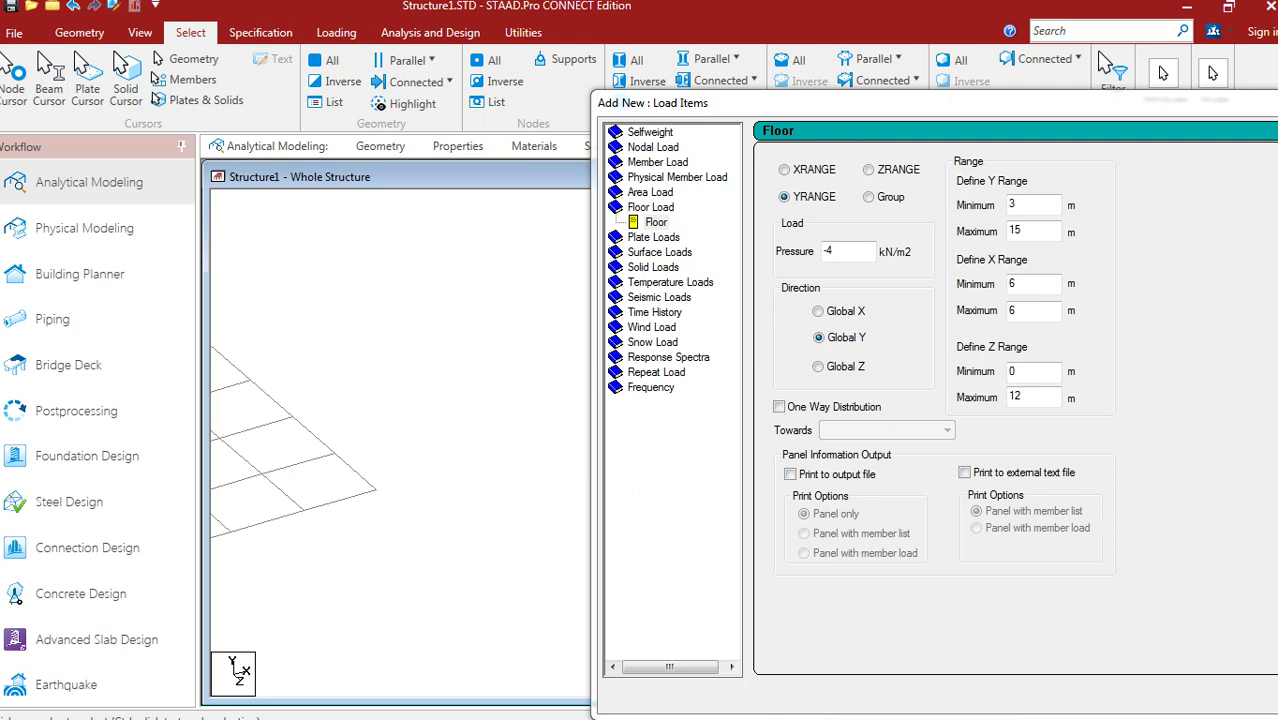
pyautogui.moveTo(376, 490)
pyautogui.doubleClick(1012, 311)
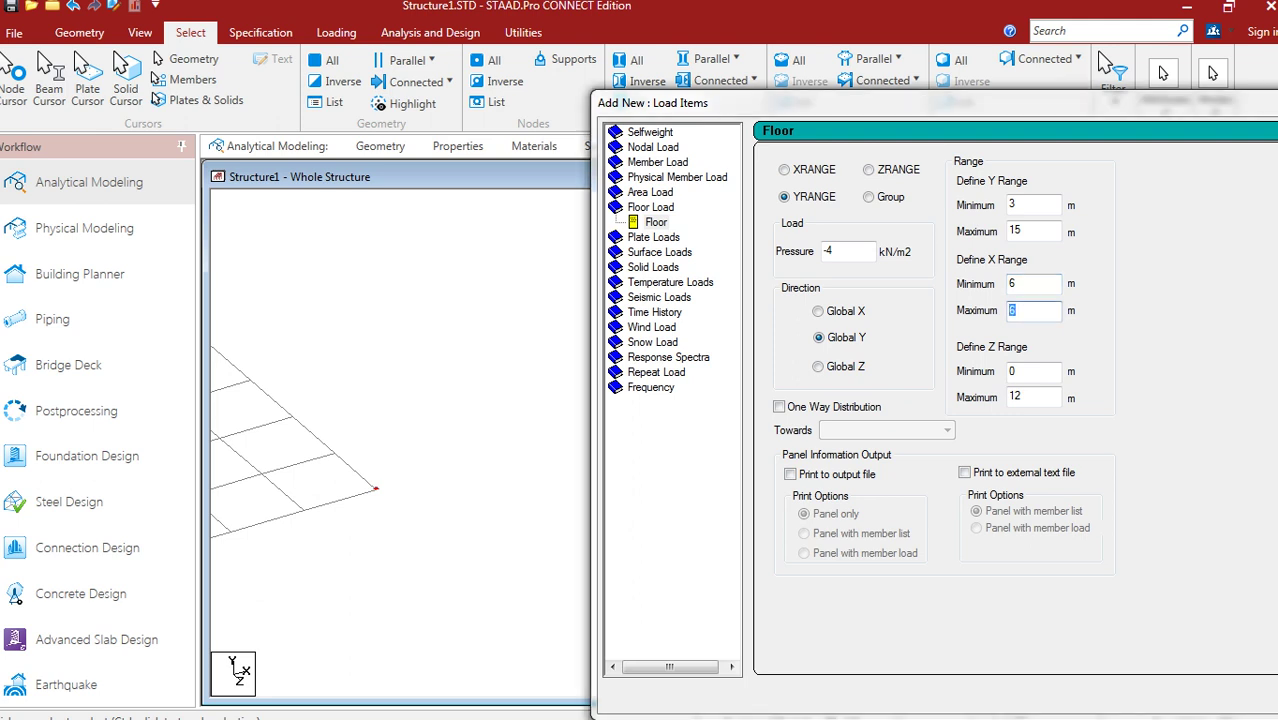
pyautogui.write('12')
pyautogui.moveTo(860, 103); pyautogui.dragTo(594, 56)
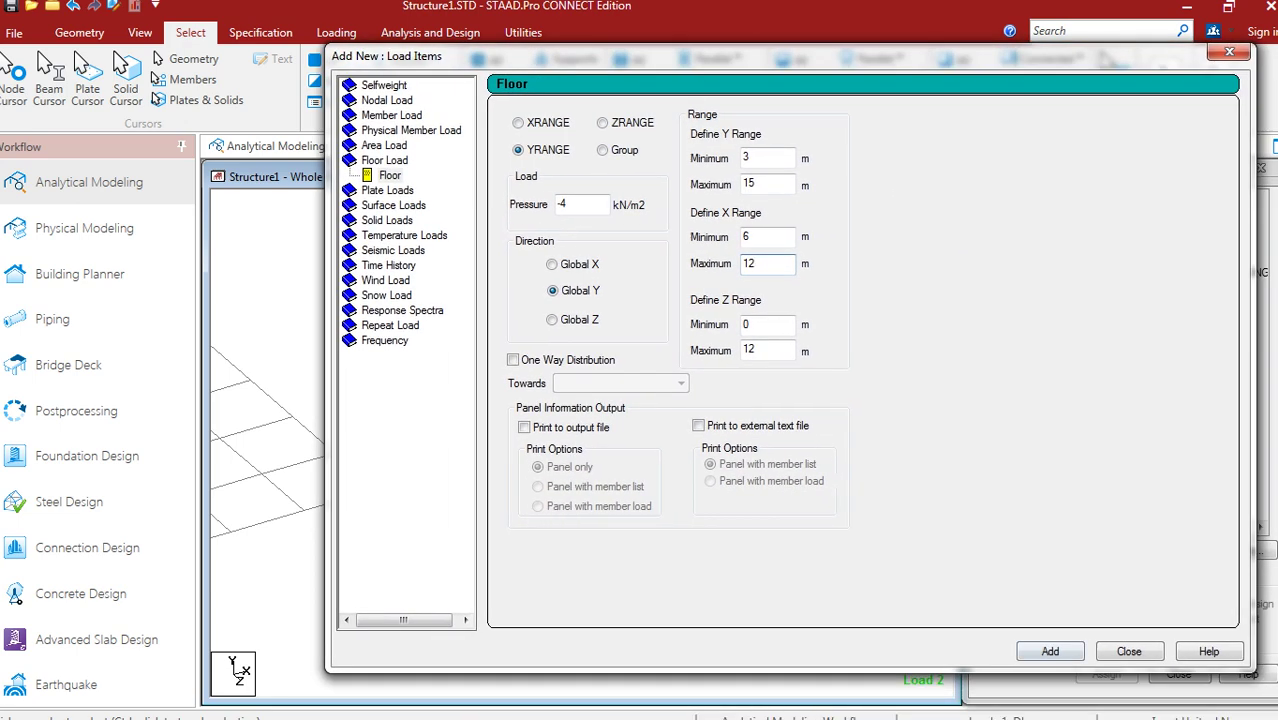
pyautogui.click(1050, 651)
pyautogui.click(1129, 651)
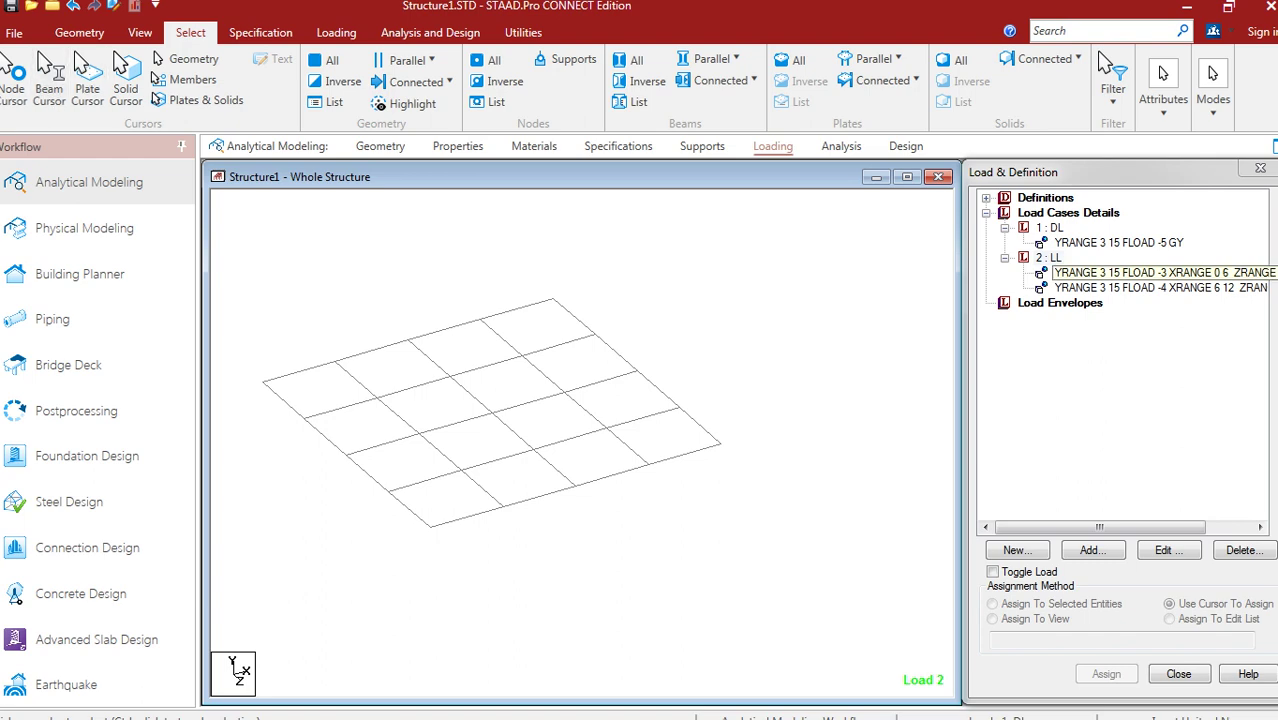
# Examine both LL floor loads on the top level and on the whole structure, and minimize the program
pyautogui.click(1160, 272)
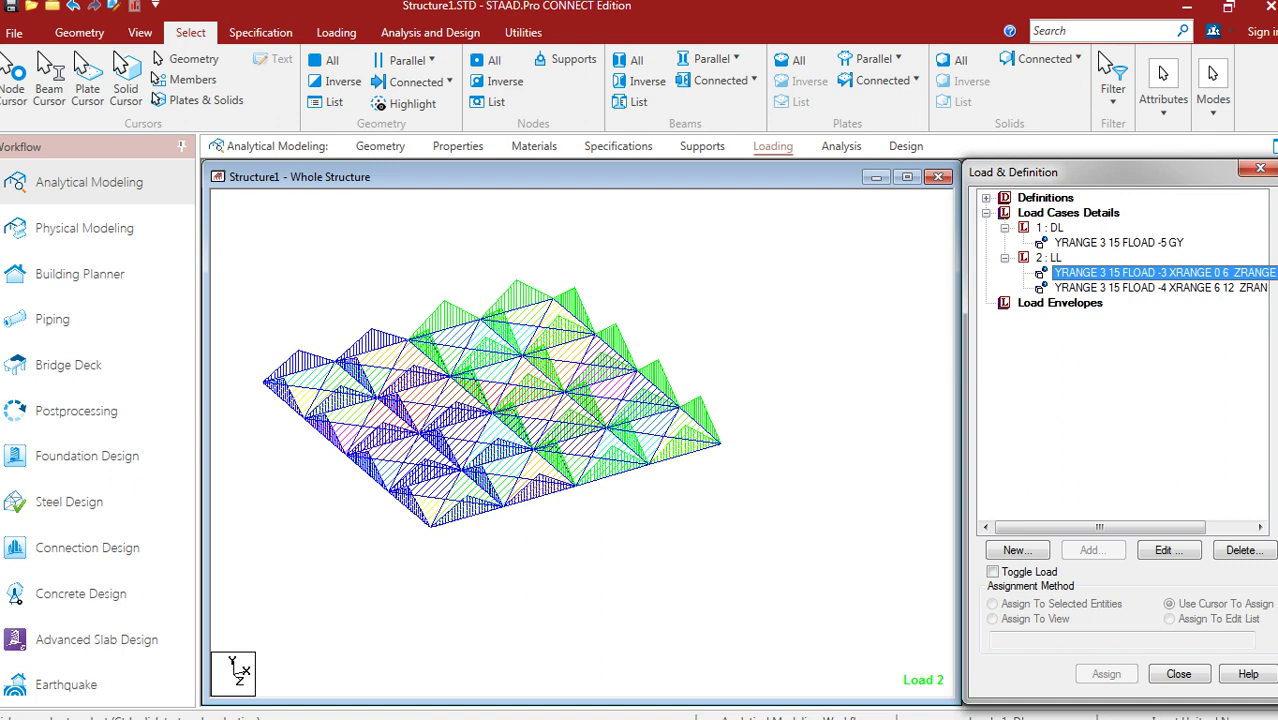
pyautogui.click(1160, 288)
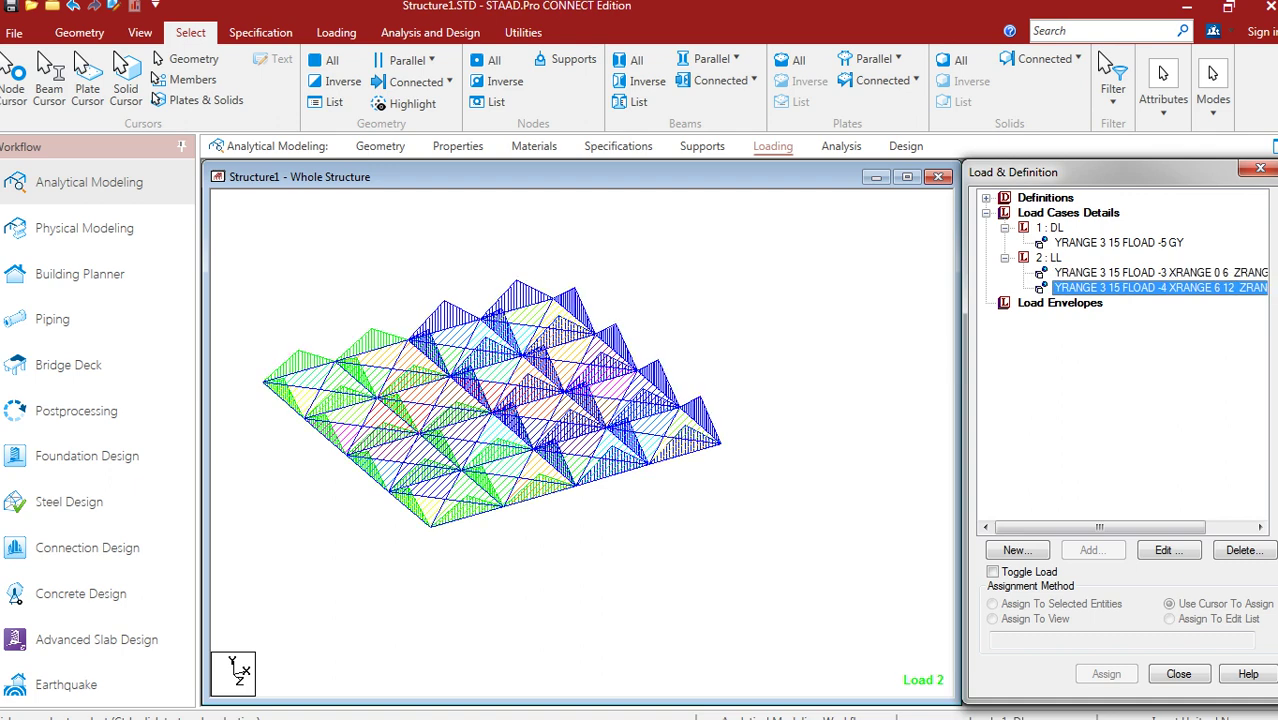
pyautogui.click(139, 32)
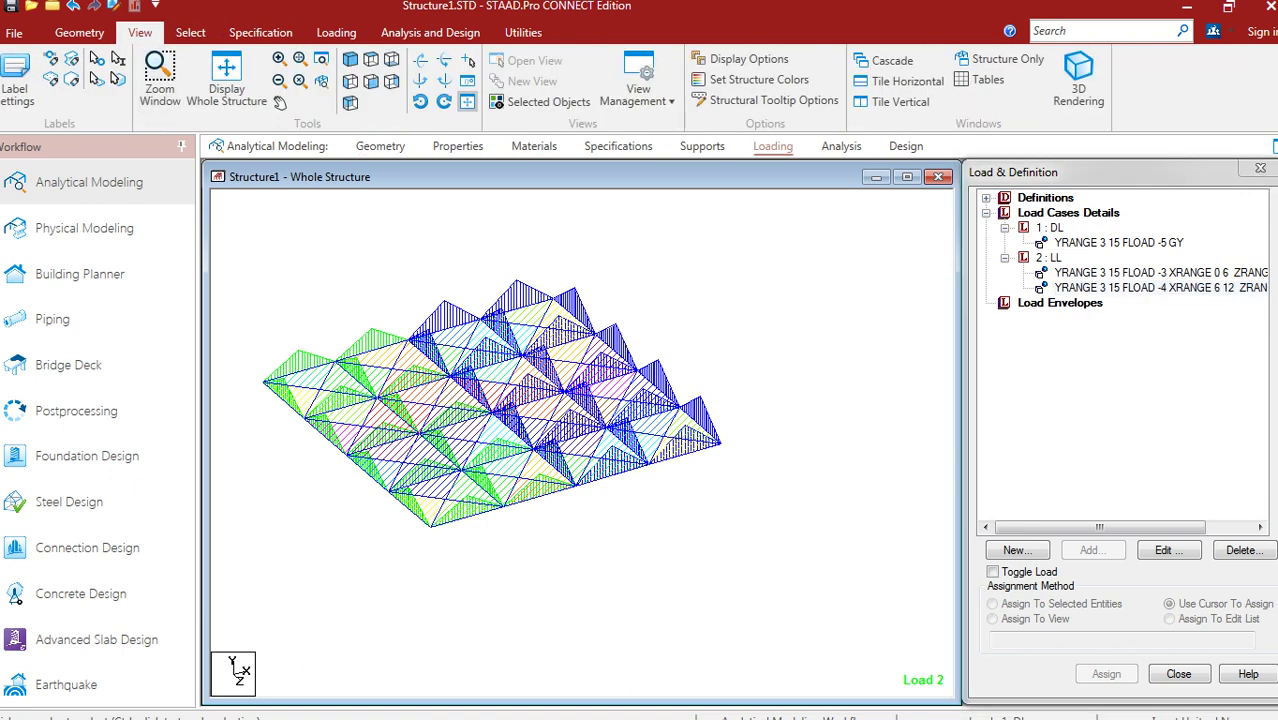
pyautogui.click(226, 80)
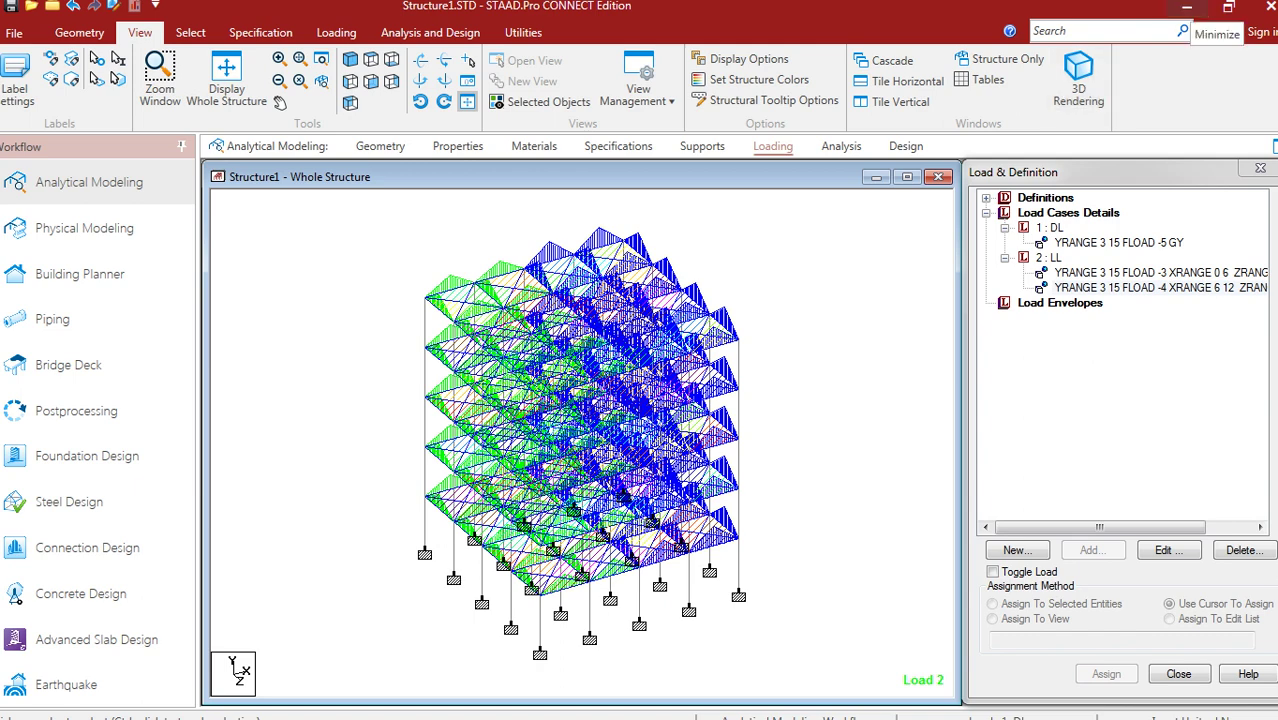
pyautogui.click(1187, 7)
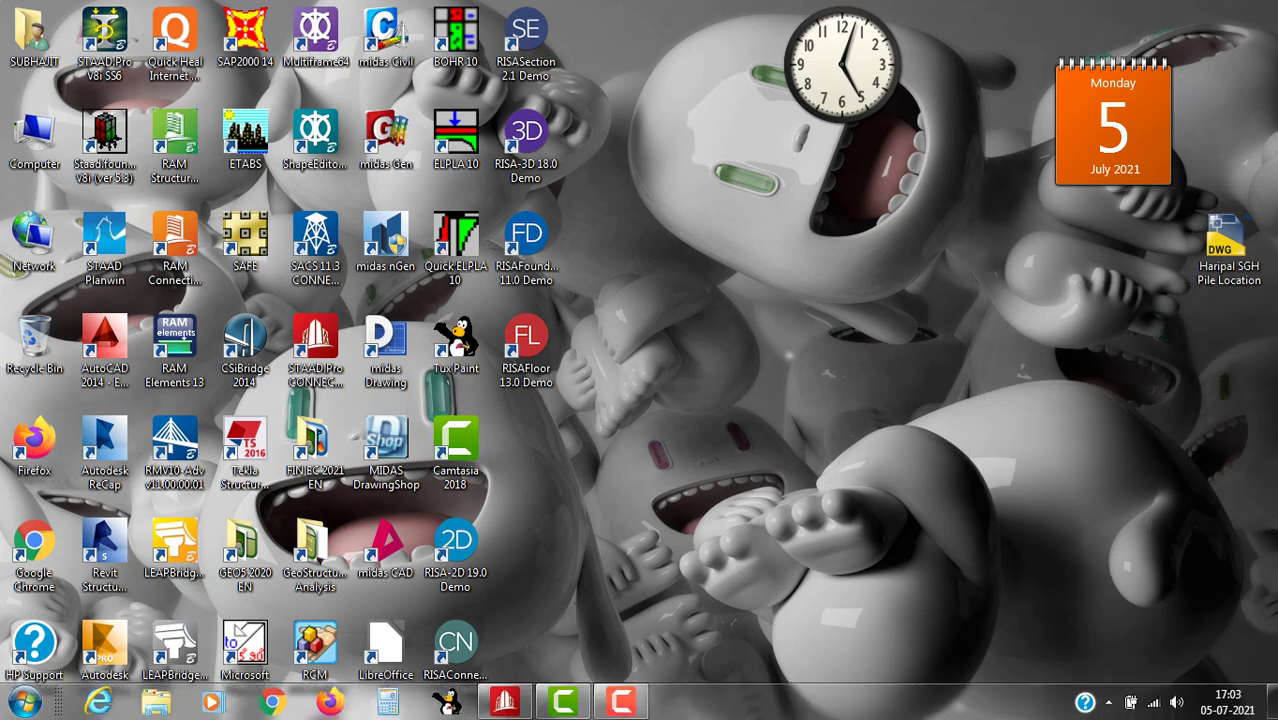